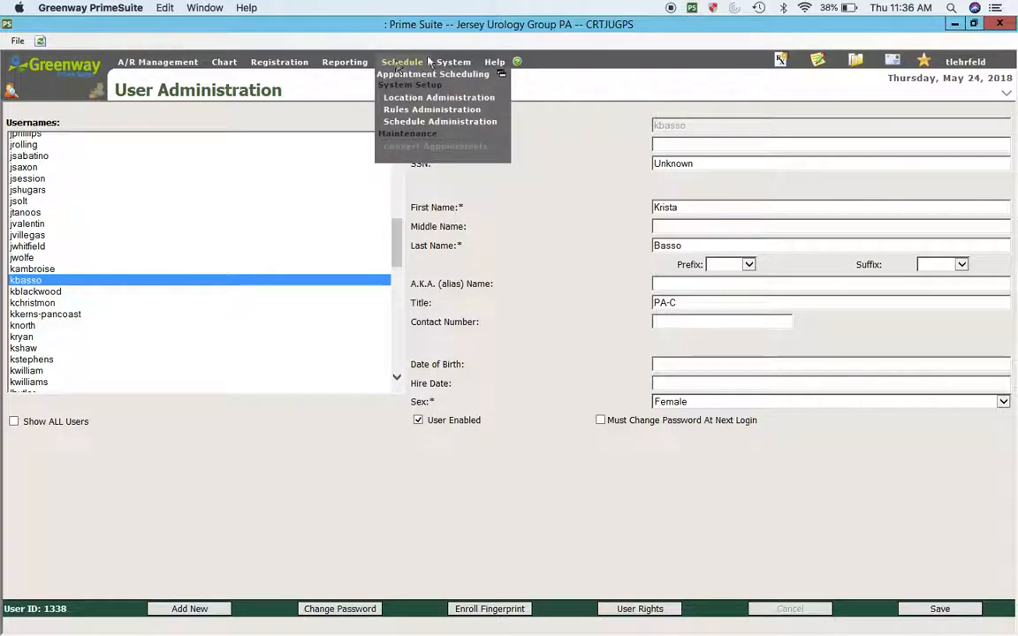
# Step: Leave User Administration for the Care Providers page via the System menu
pyautogui.moveTo(454, 64)
pyautogui.click(462, 174)
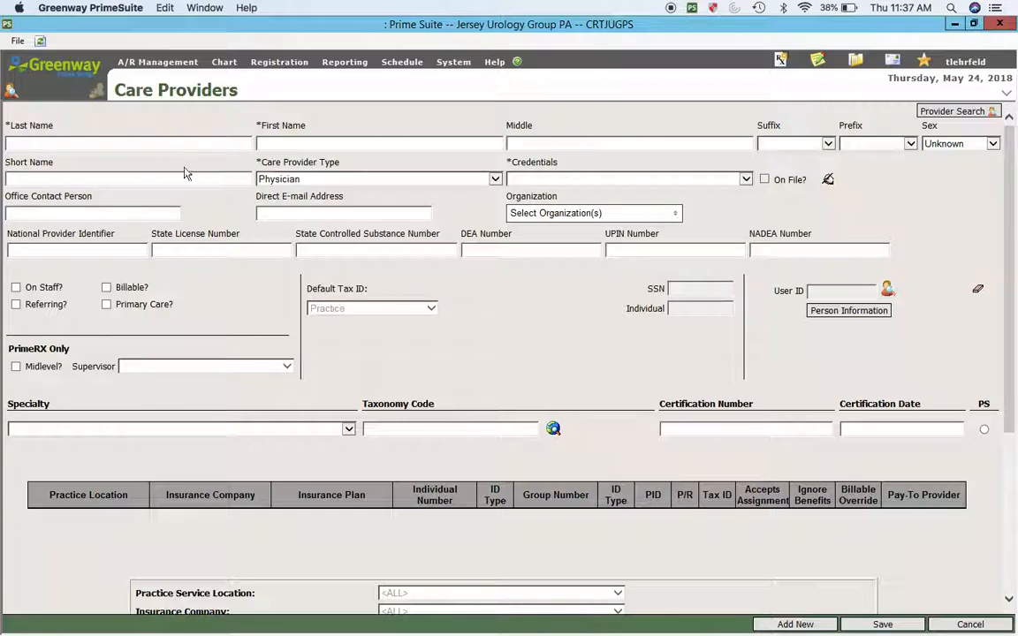
# Step: Search providers by last name, load the PA-C's record, and check its linked user account
pyautogui.click(959, 112)
pyautogui.write('ba')
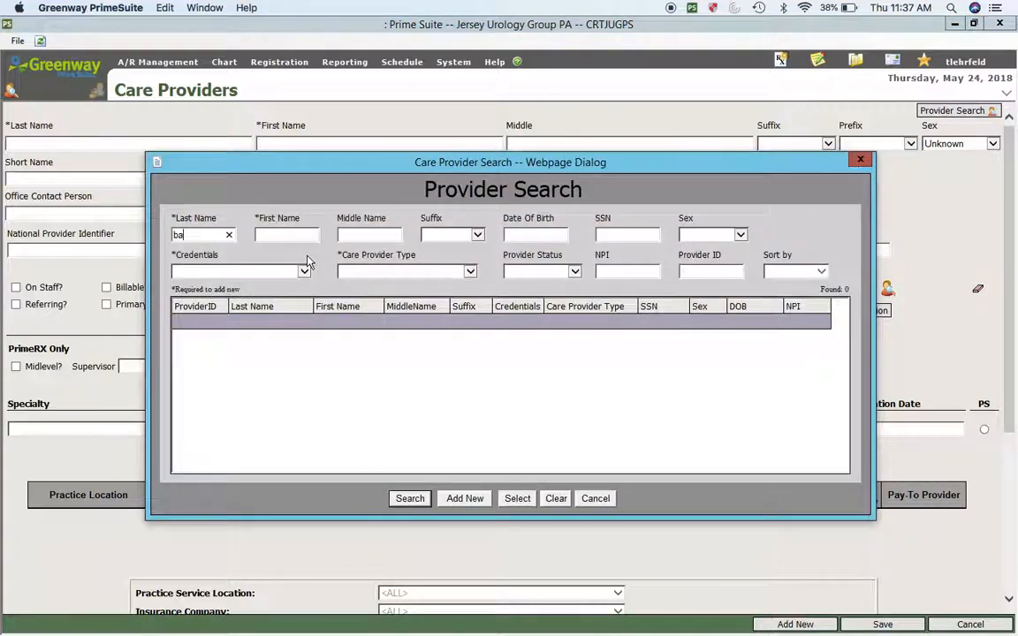
pyautogui.write('sso')
pyautogui.press('Return')
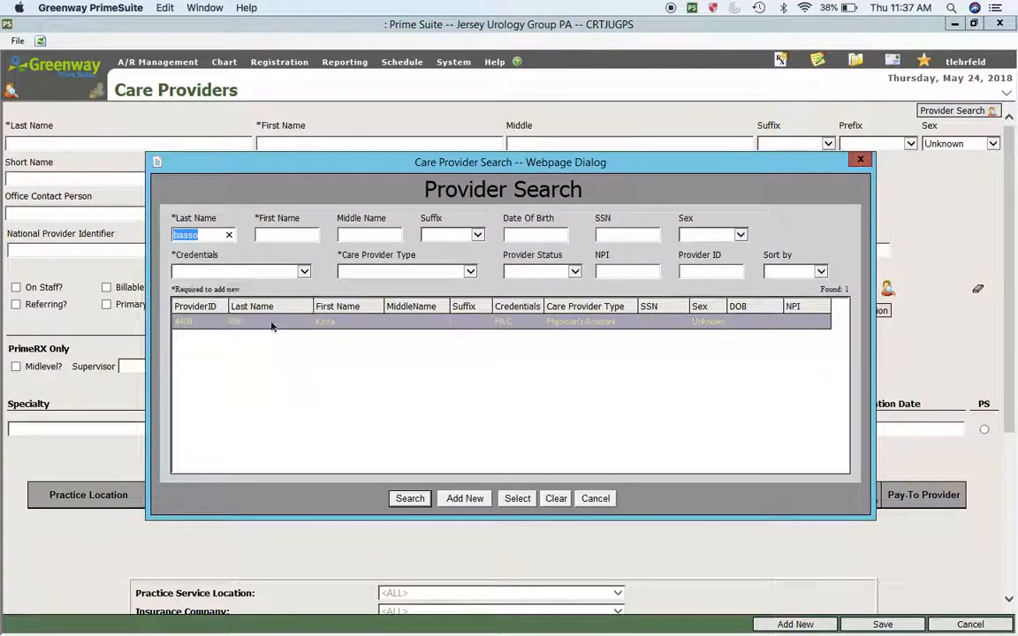
pyautogui.press('Escape')
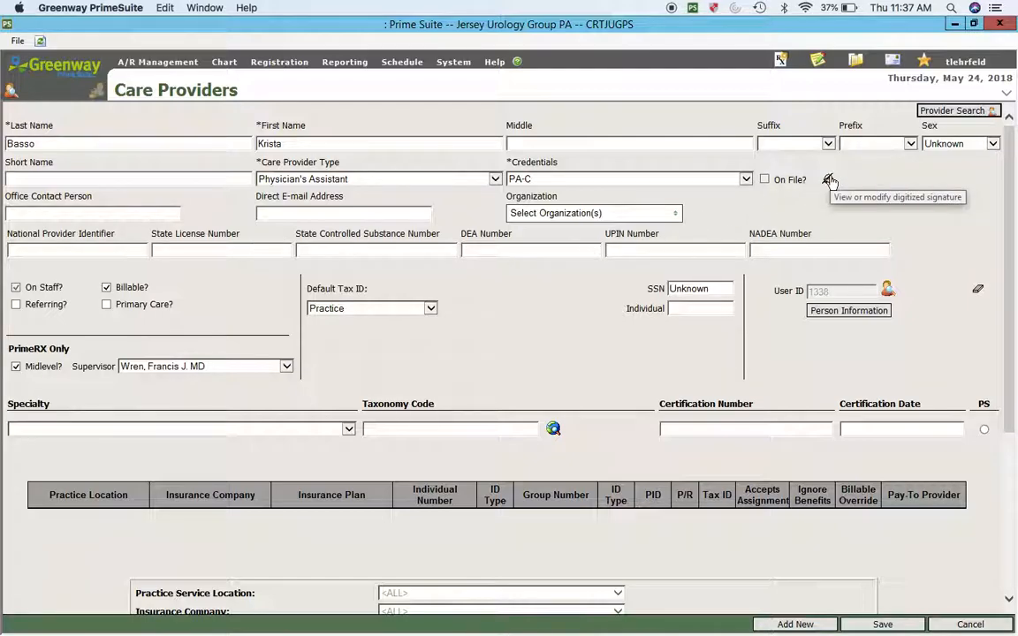
pyautogui.click(887, 291)
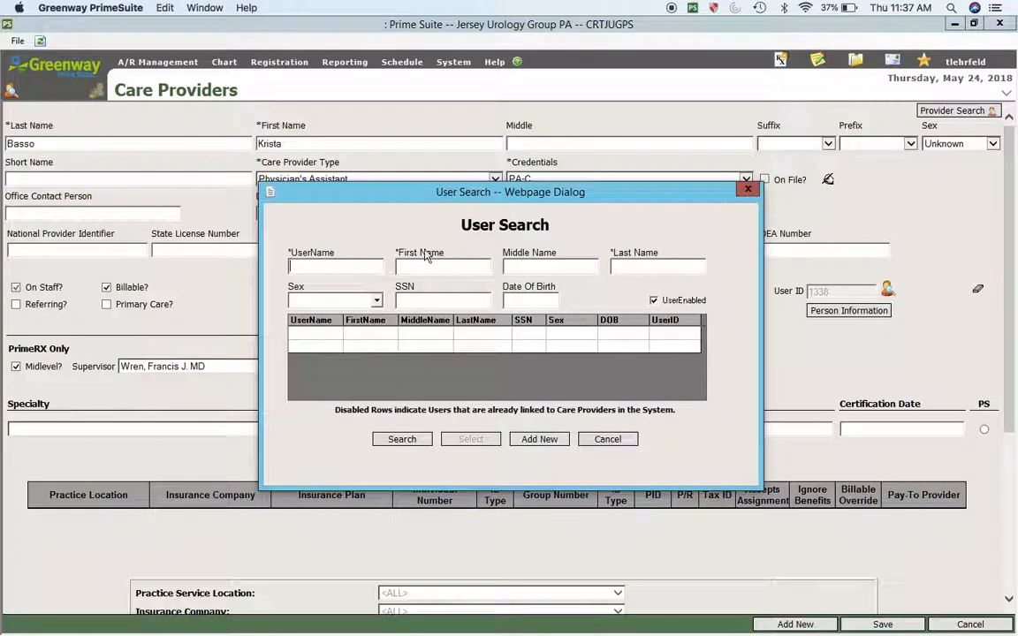
pyautogui.click(748, 190)
pyautogui.moveTo(420, 64)
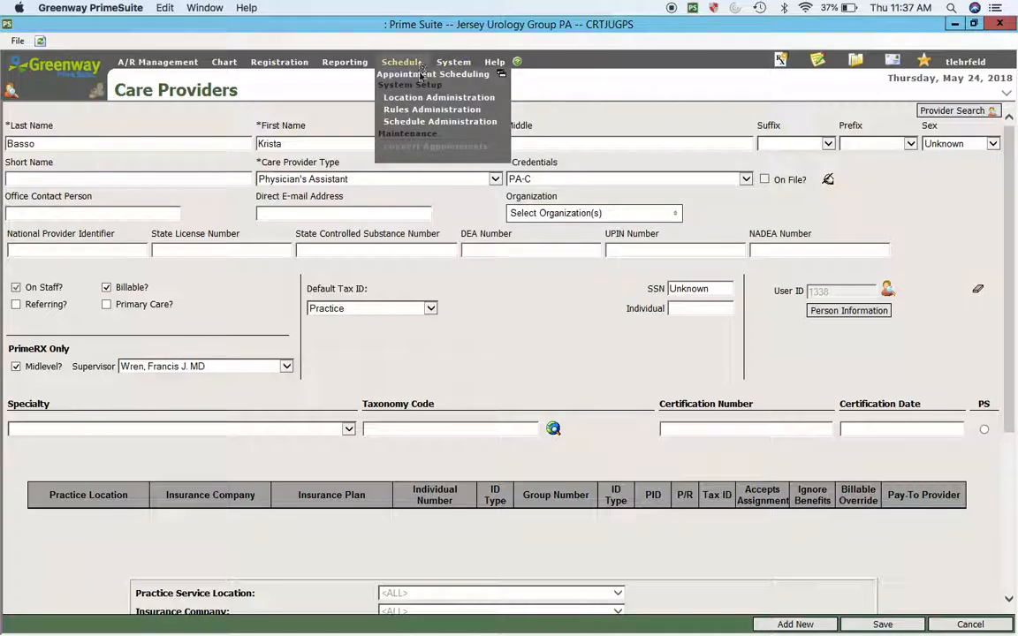
# Step: Open Schedule Administration, discard a half-started new resource without saving, and return to Settings
pyautogui.click(408, 121)
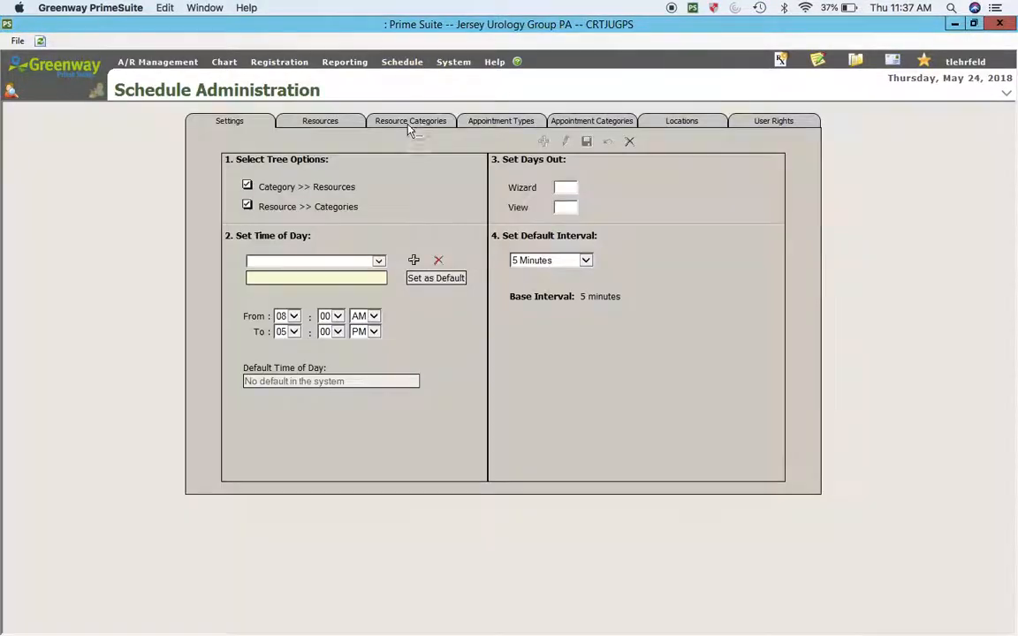
pyautogui.click(321, 122)
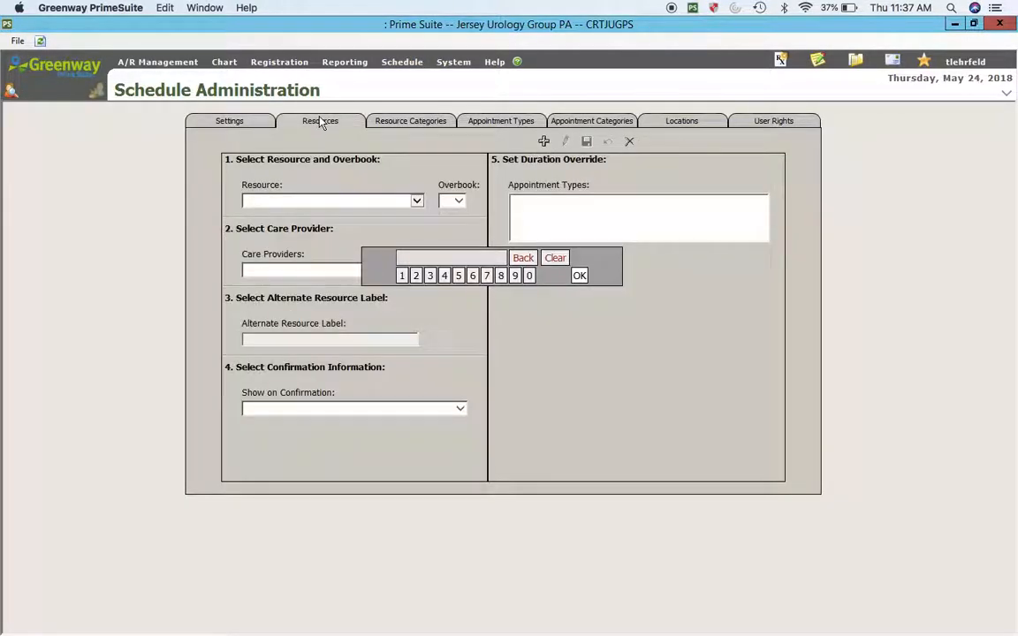
pyautogui.click(545, 142)
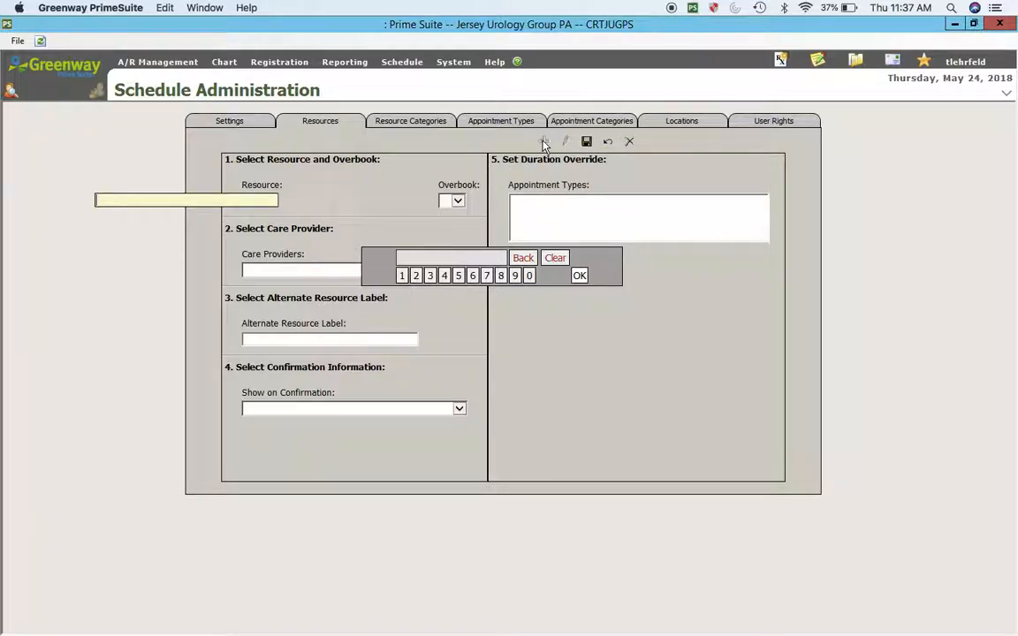
pyautogui.write('B')
pyautogui.press('BackSpace')
pyautogui.click(314, 122)
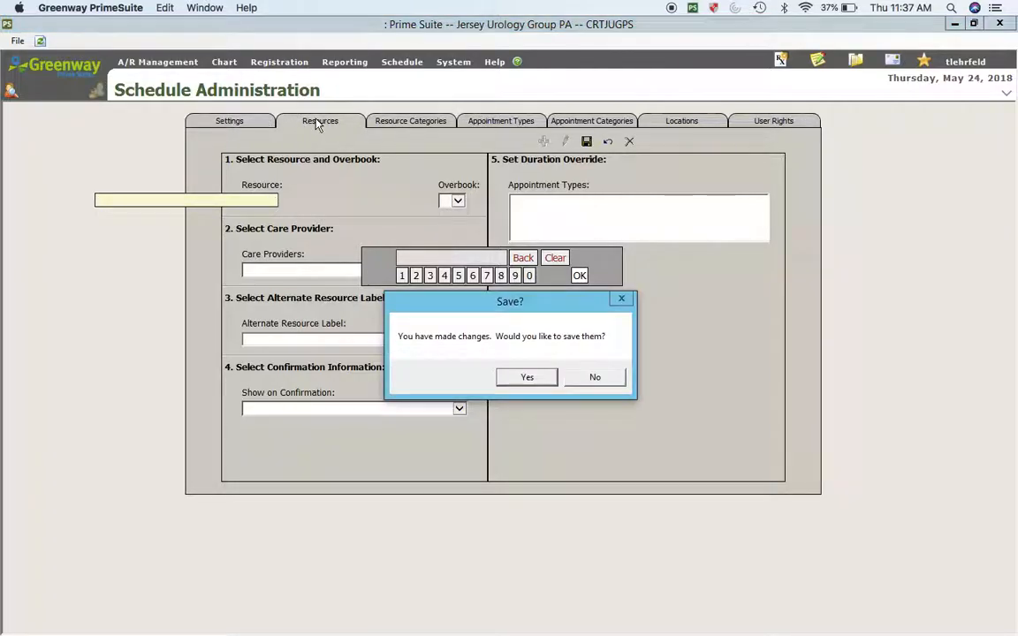
pyautogui.click(521, 377)
pyautogui.click(598, 388)
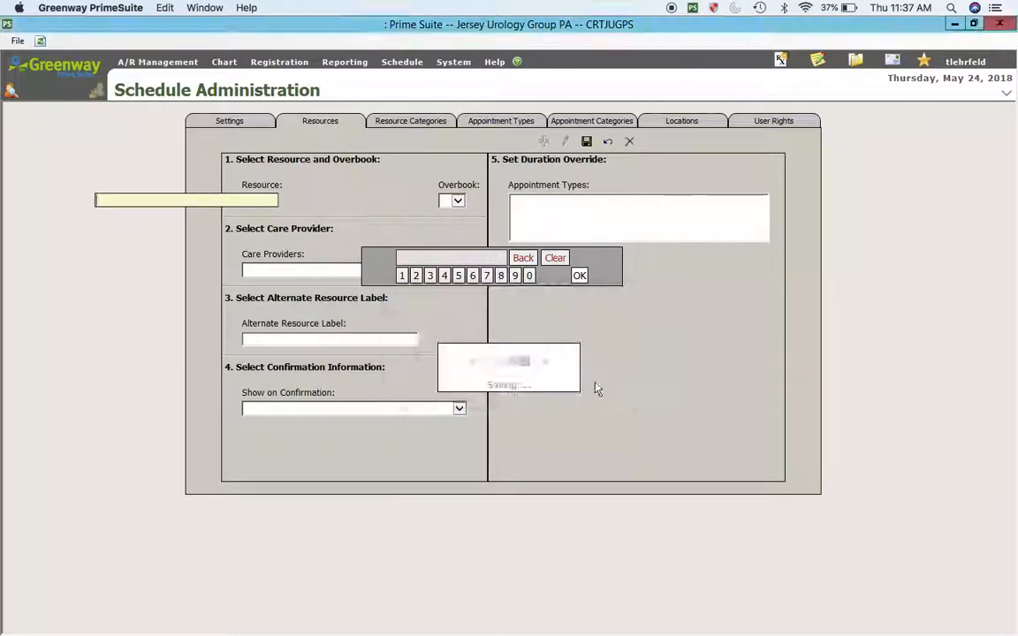
pyautogui.click(590, 375)
pyautogui.click(254, 122)
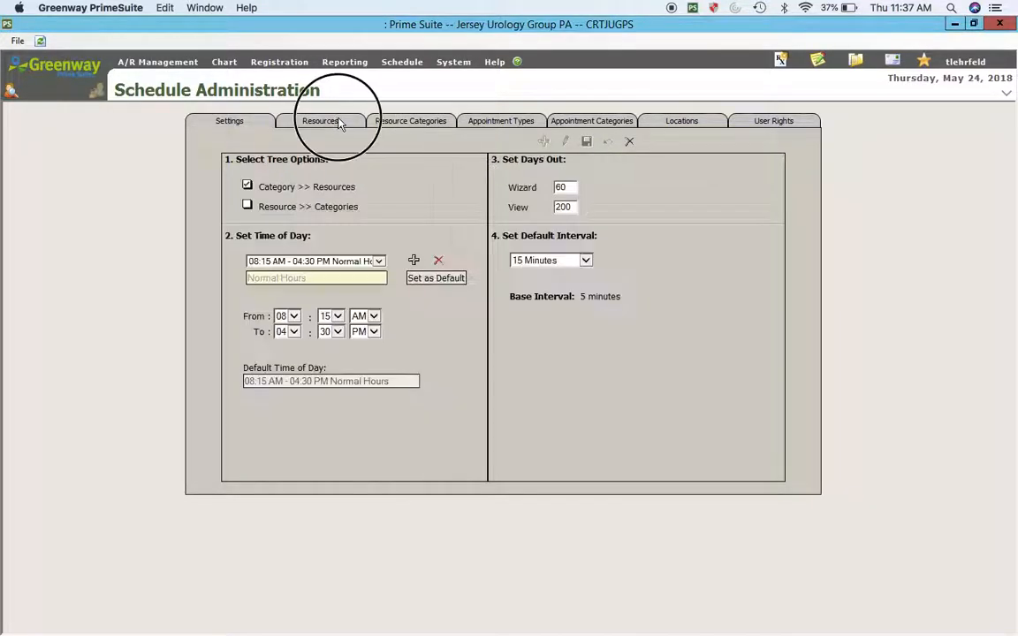
# Step: Start a new resource named after the PA-C and link it to her care provider record
pyautogui.click(332, 122)
pyautogui.click(267, 202)
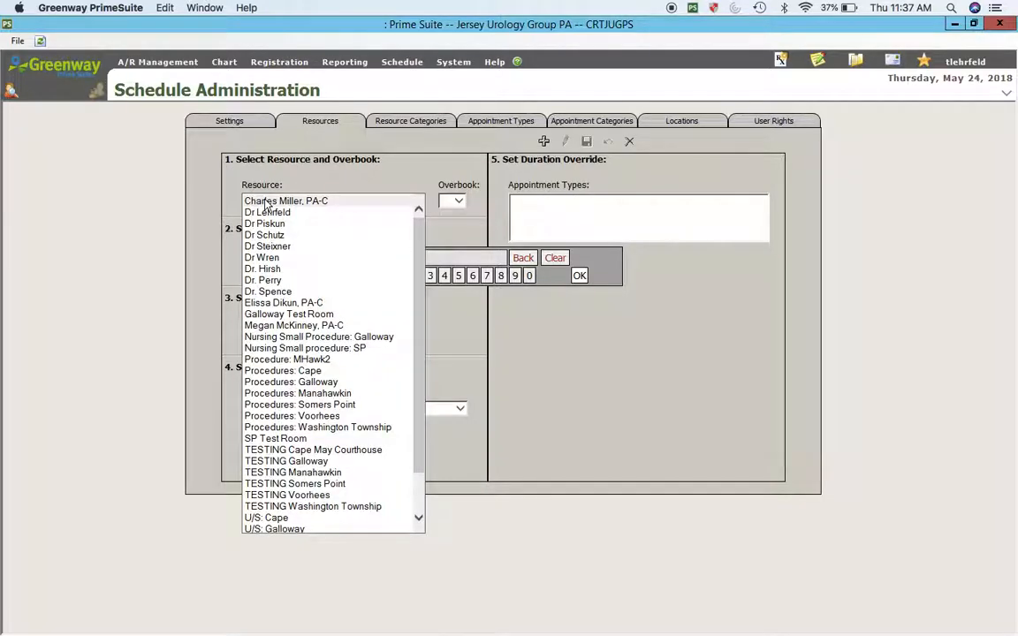
pyautogui.click(543, 141)
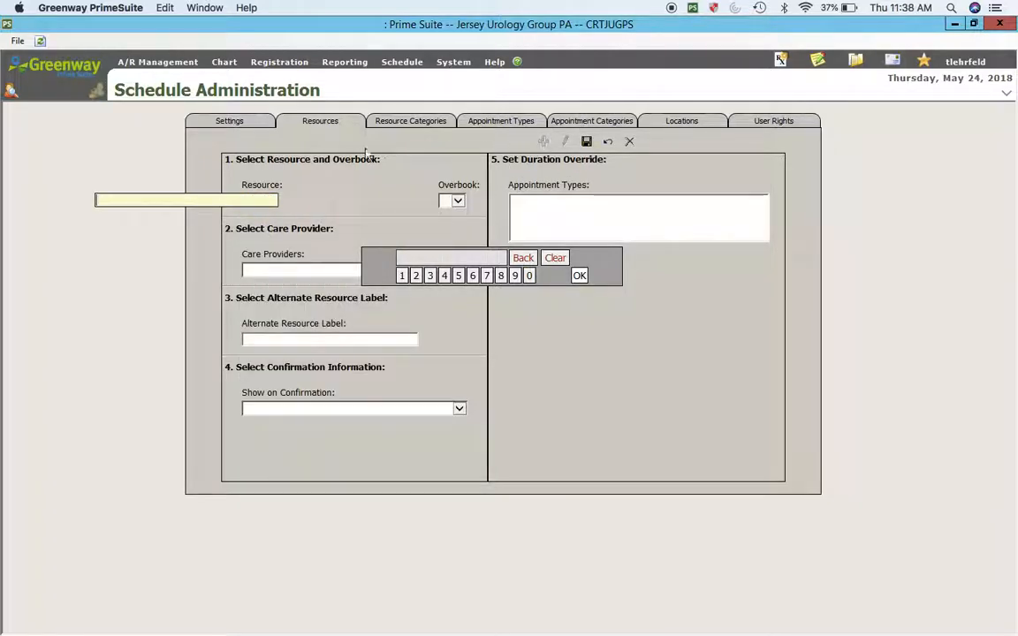
pyautogui.write(',')
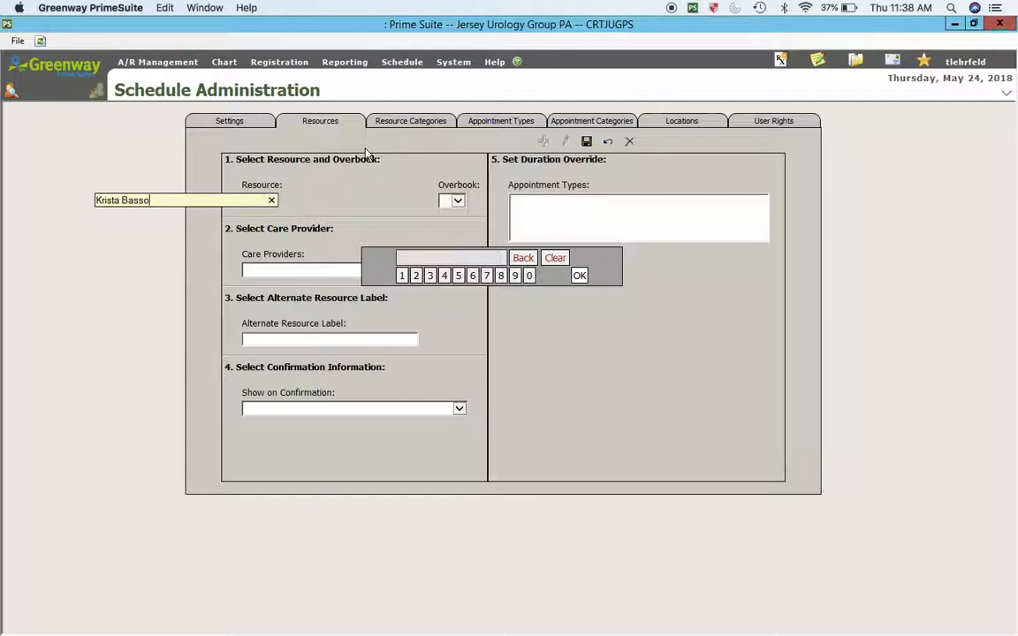
pyautogui.click(309, 270)
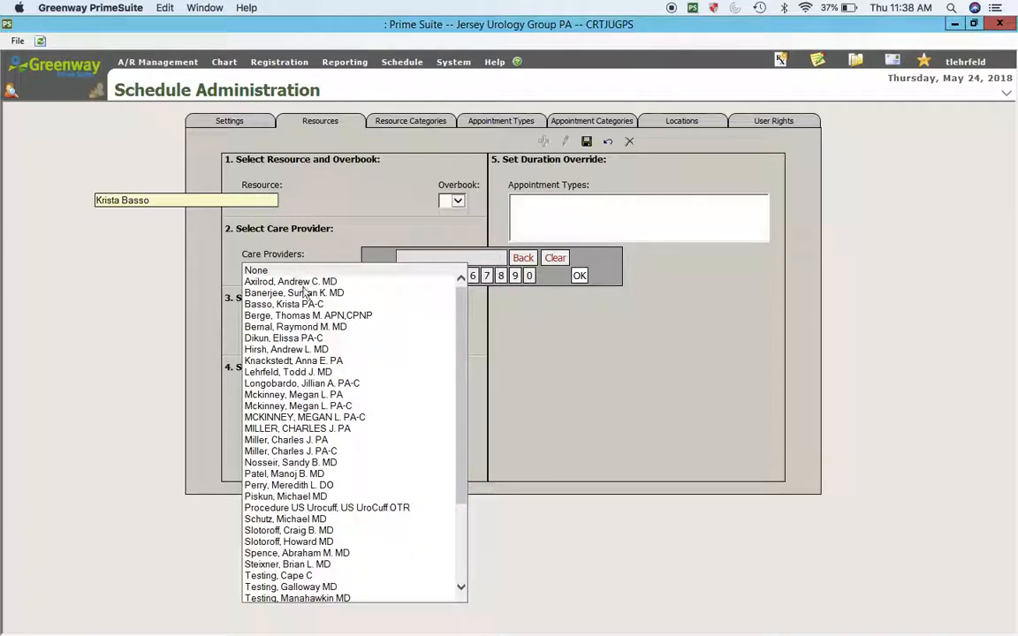
pyautogui.click(271, 306)
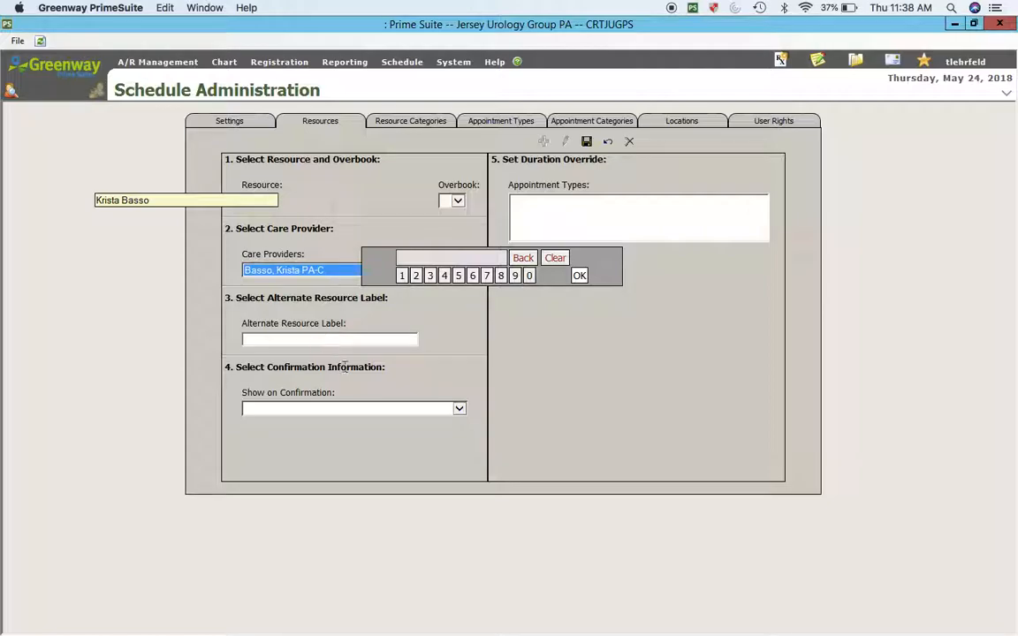
# Step: Set Show on Confirmation to Nothing and Overbook to 1, then save the resource
pyautogui.click(346, 411)
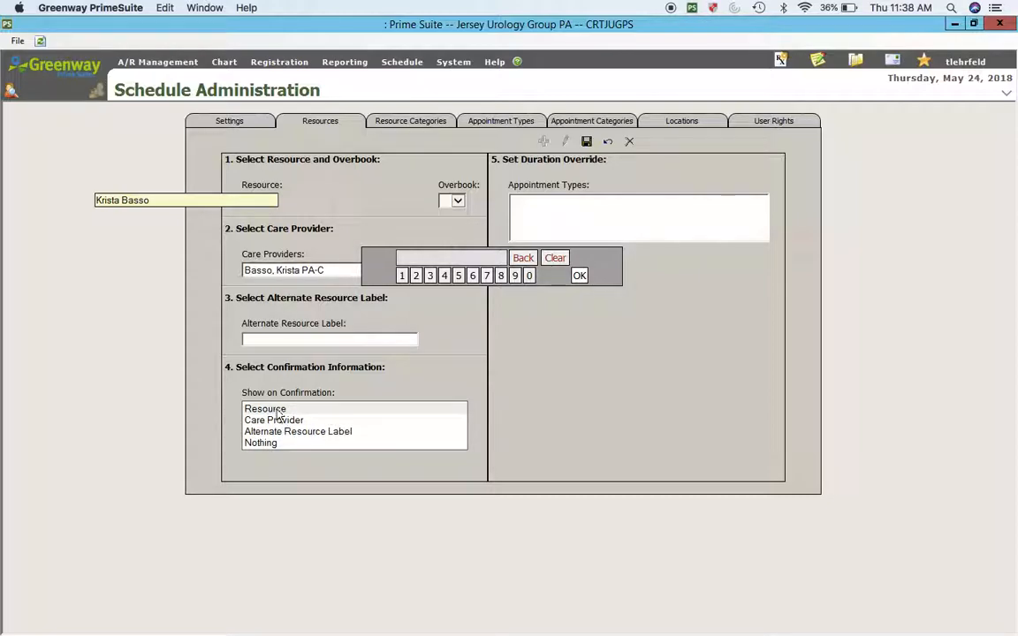
pyautogui.click(261, 442)
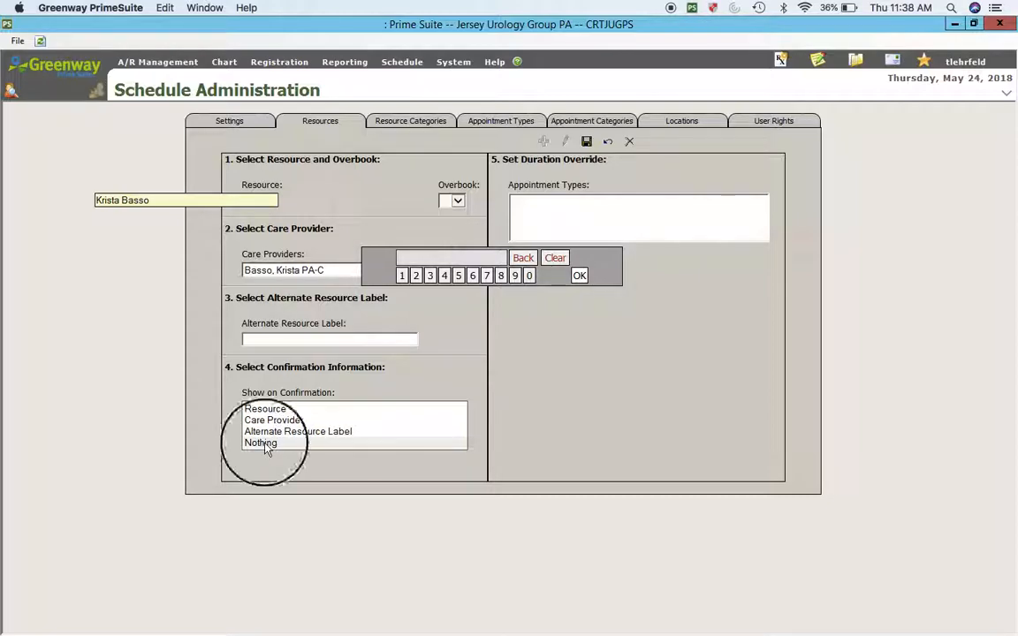
pyautogui.click(586, 141)
pyautogui.click(607, 383)
pyautogui.click(454, 201)
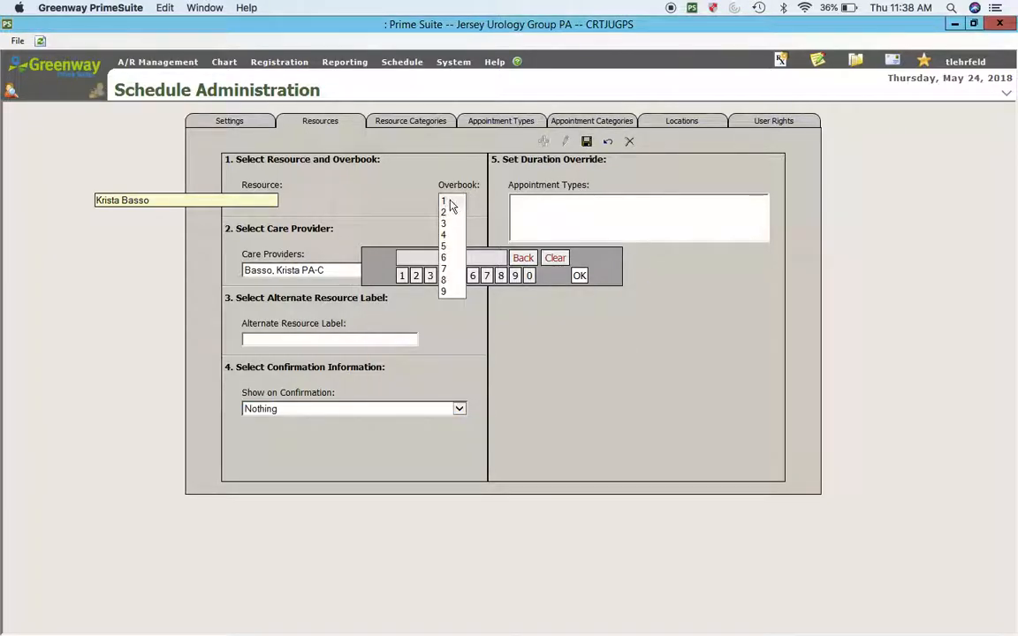
pyautogui.click(448, 205)
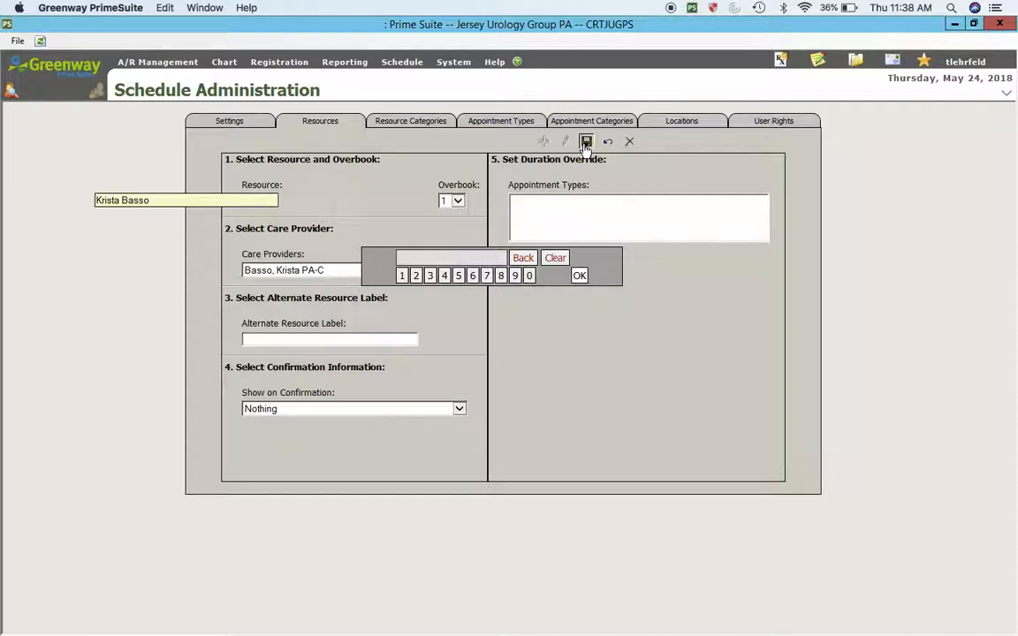
pyautogui.click(586, 143)
# Step: Compare the settings of several existing doctors' resources
pyautogui.click(375, 200)
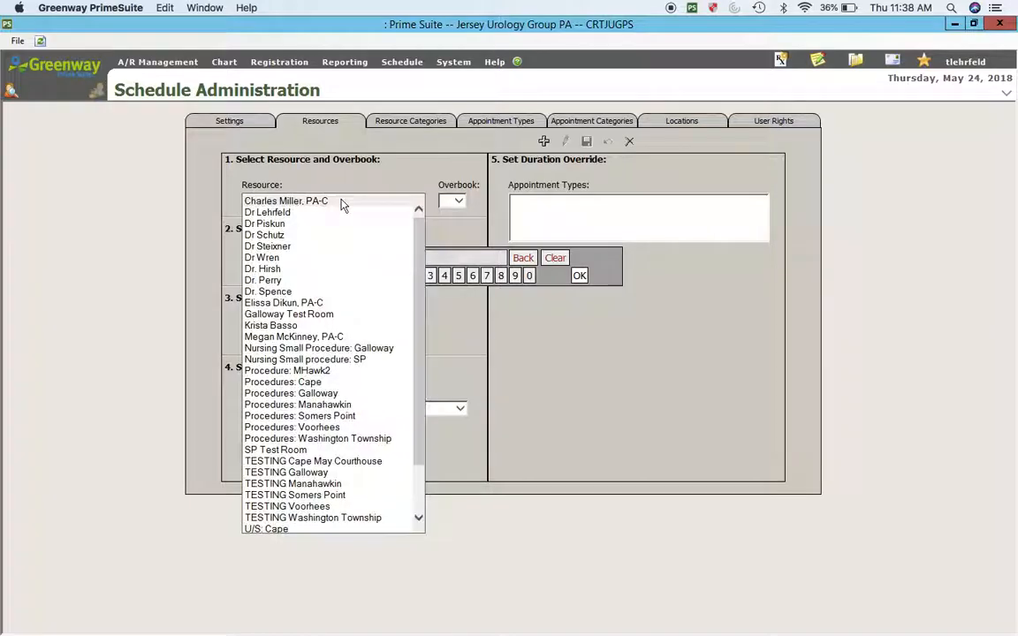
pyautogui.click(289, 247)
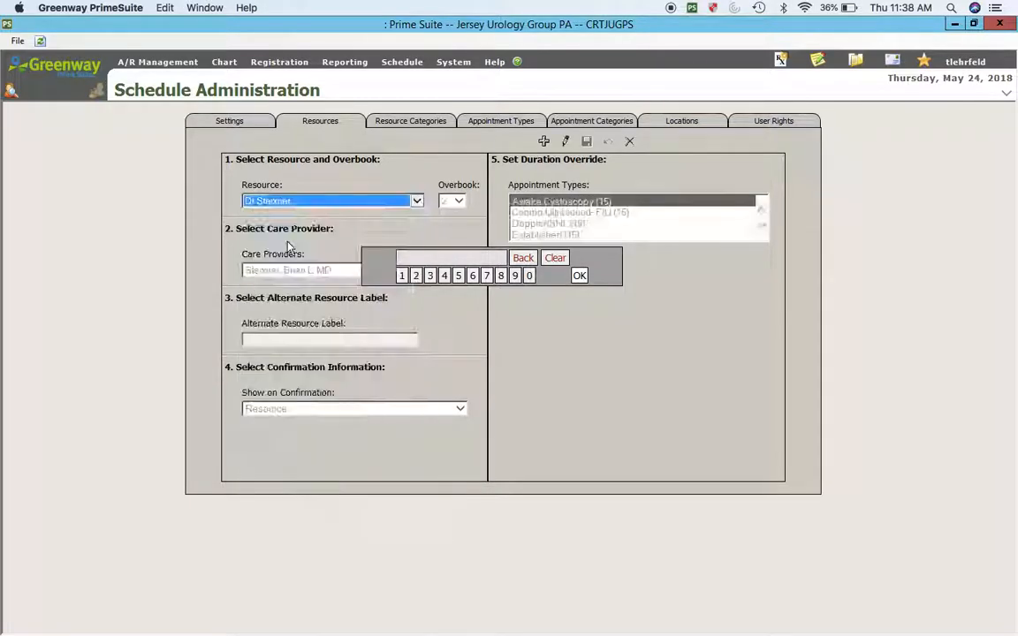
pyautogui.click(347, 202)
pyautogui.click(332, 178)
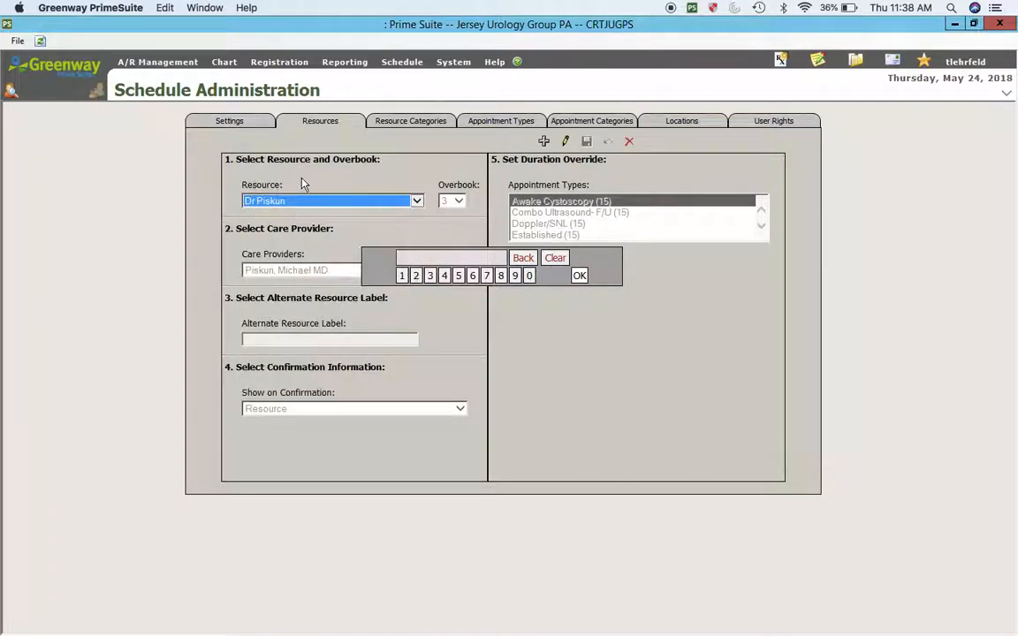
pyautogui.click(301, 201)
pyautogui.click(292, 257)
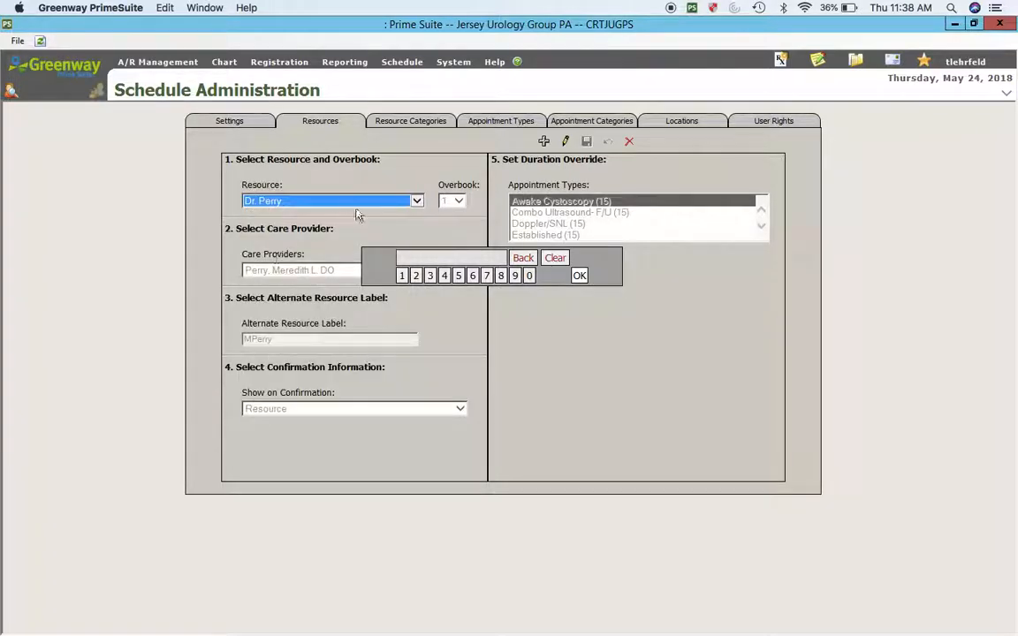
pyautogui.click(372, 203)
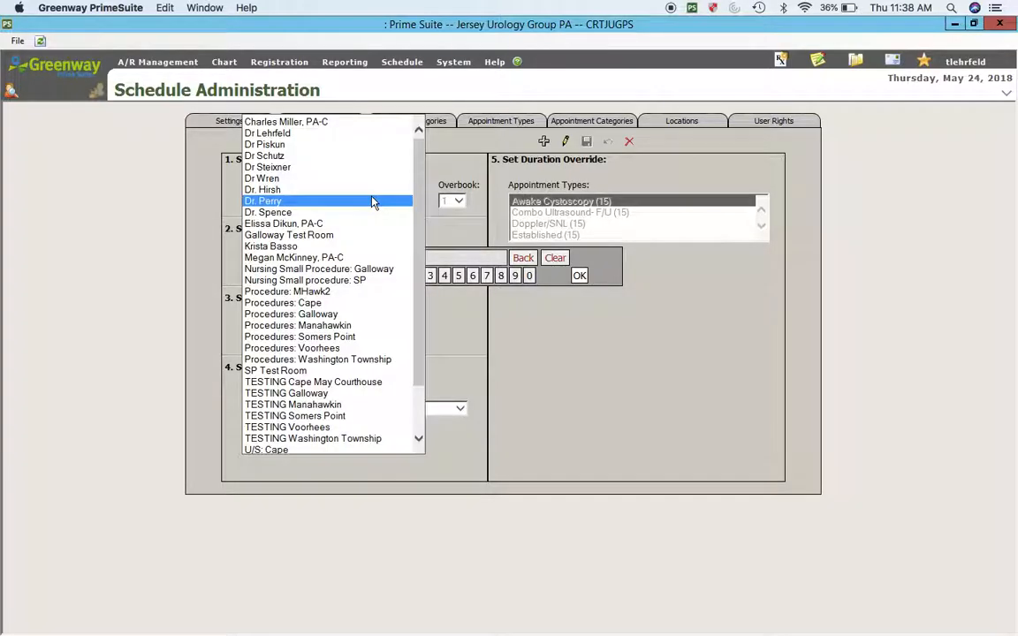
# Step: Give the PA-C's resource an alternate label of her initial and surname, and save
pyautogui.click(274, 246)
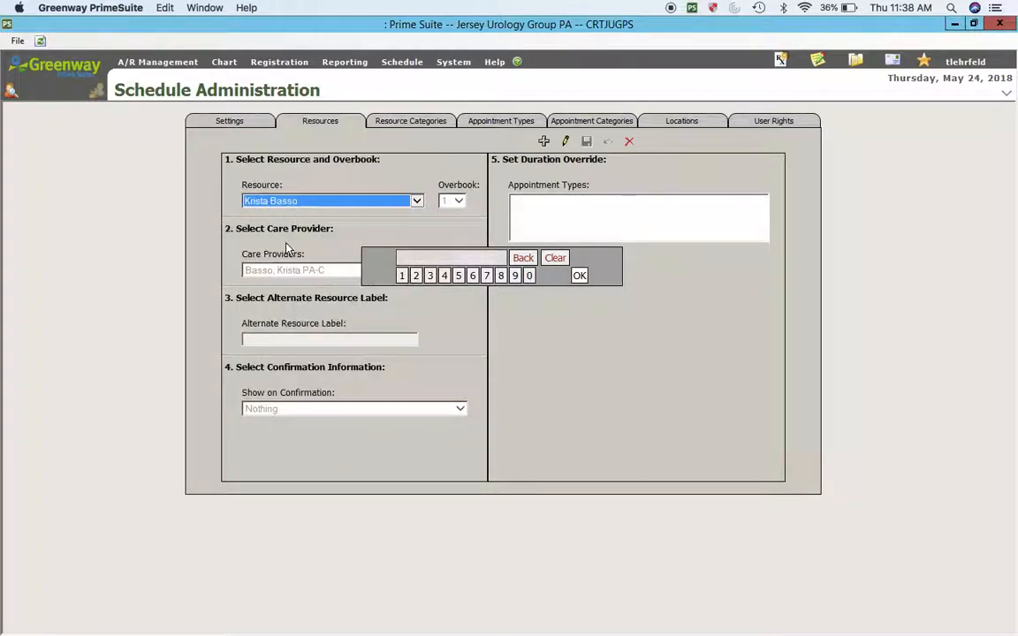
pyautogui.click(566, 141)
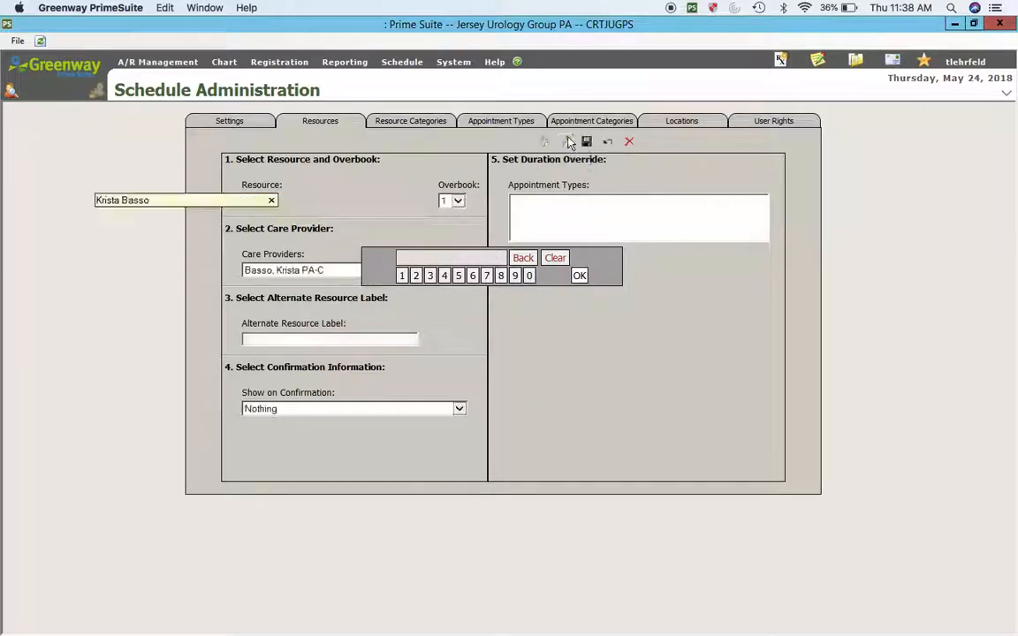
pyautogui.click(279, 340)
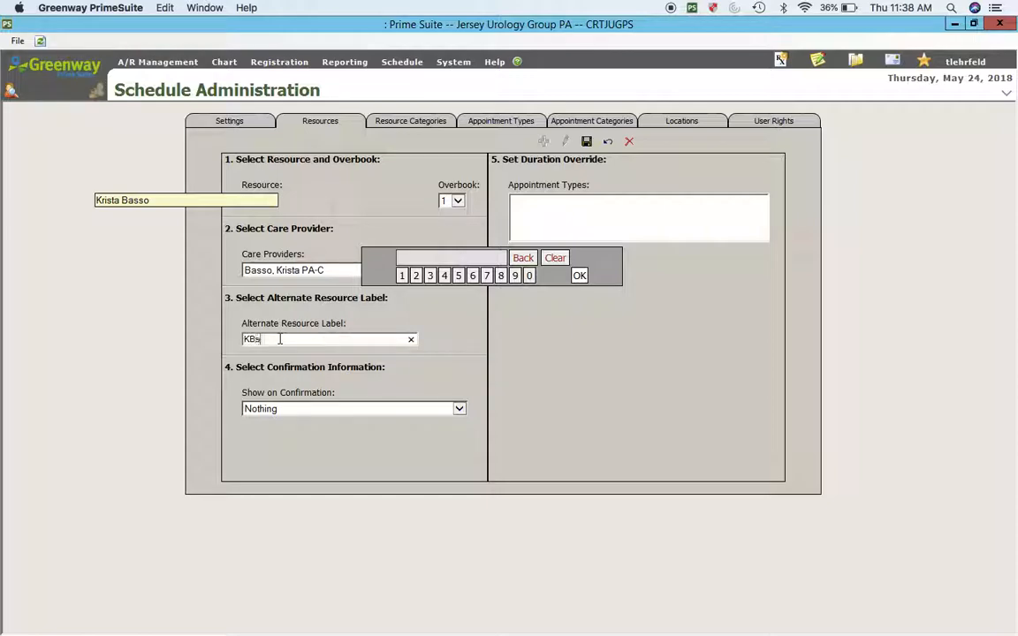
pyautogui.click(586, 142)
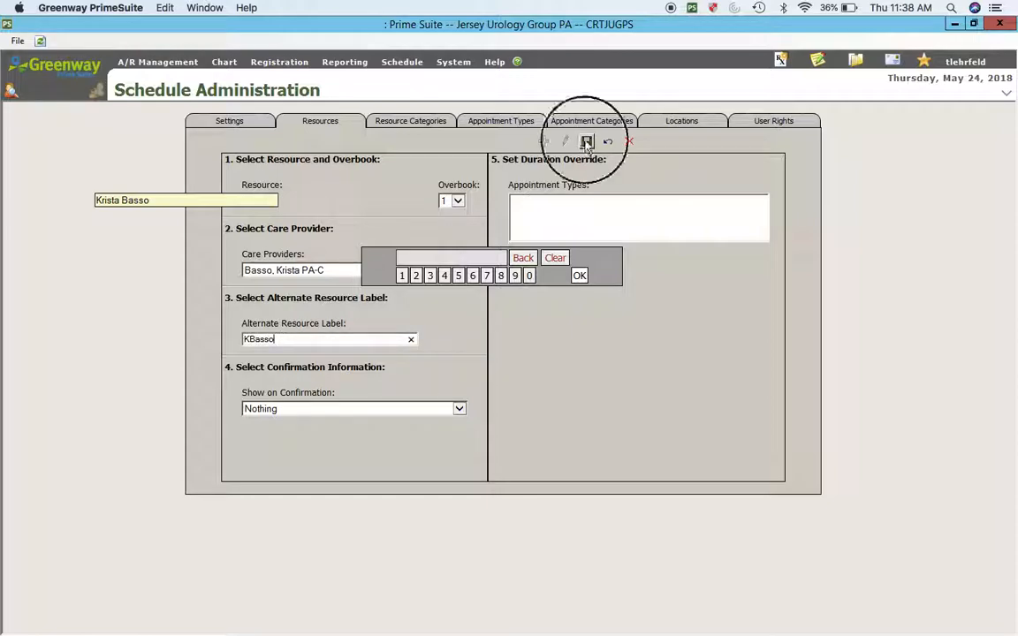
# Step: Look over the Procedures and Ultrasound resource categories
pyautogui.click(411, 121)
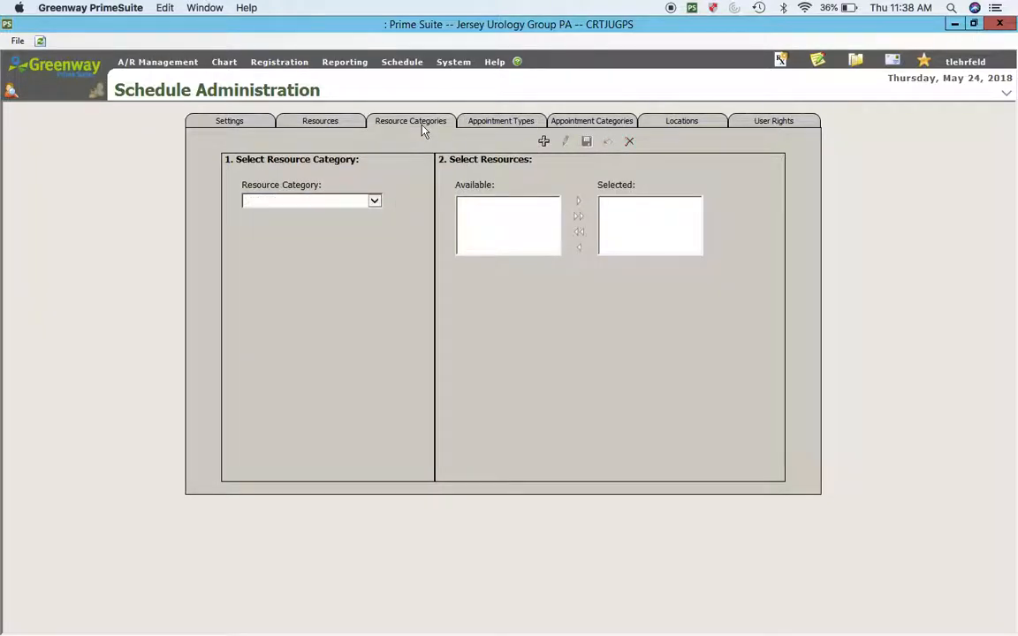
pyautogui.click(286, 203)
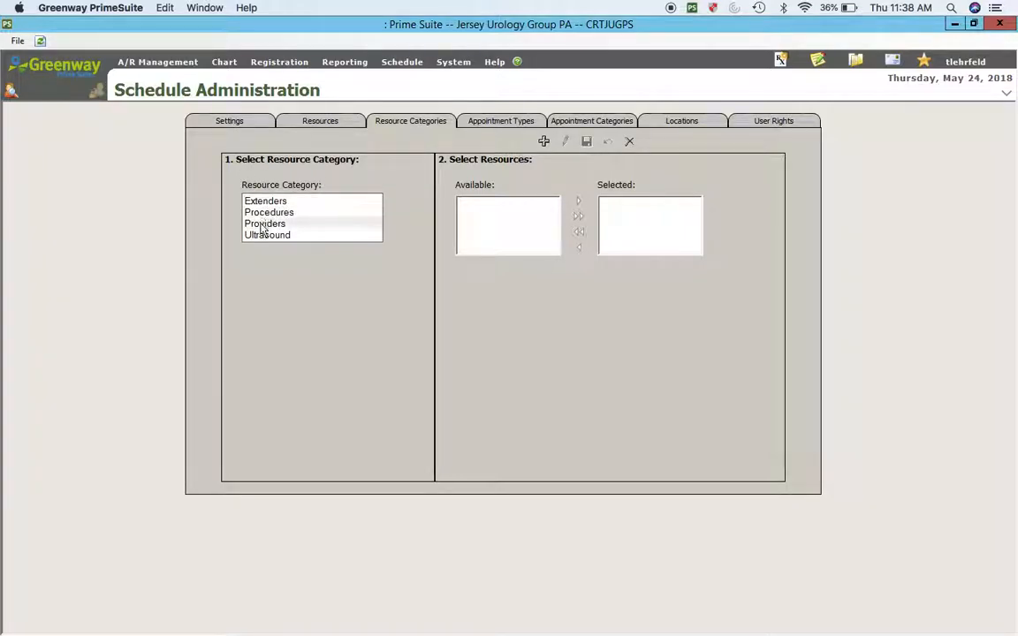
pyautogui.click(274, 215)
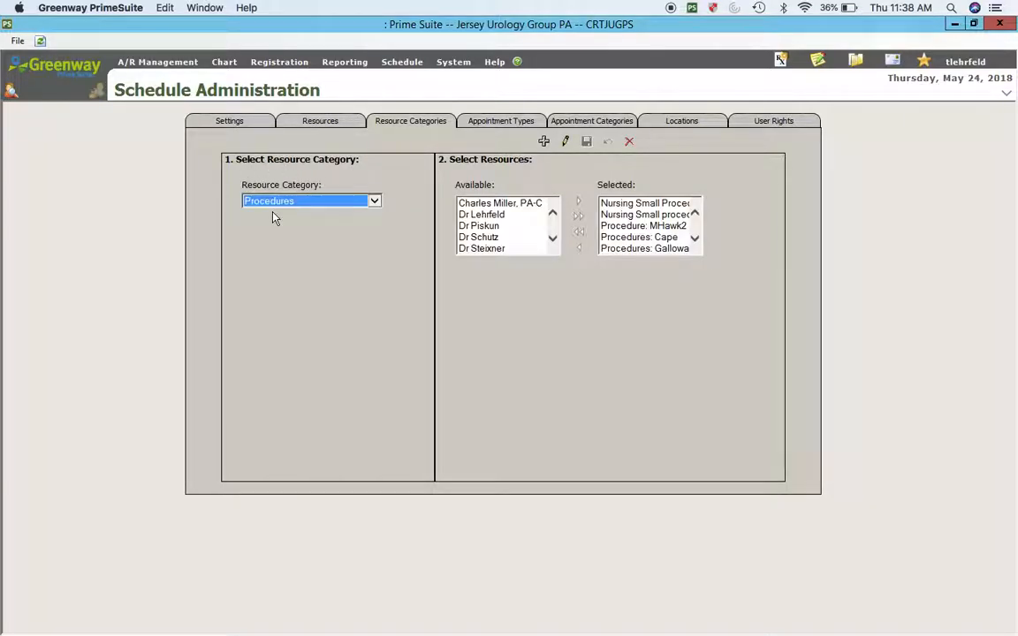
pyautogui.click(701, 241)
pyautogui.click(701, 241)
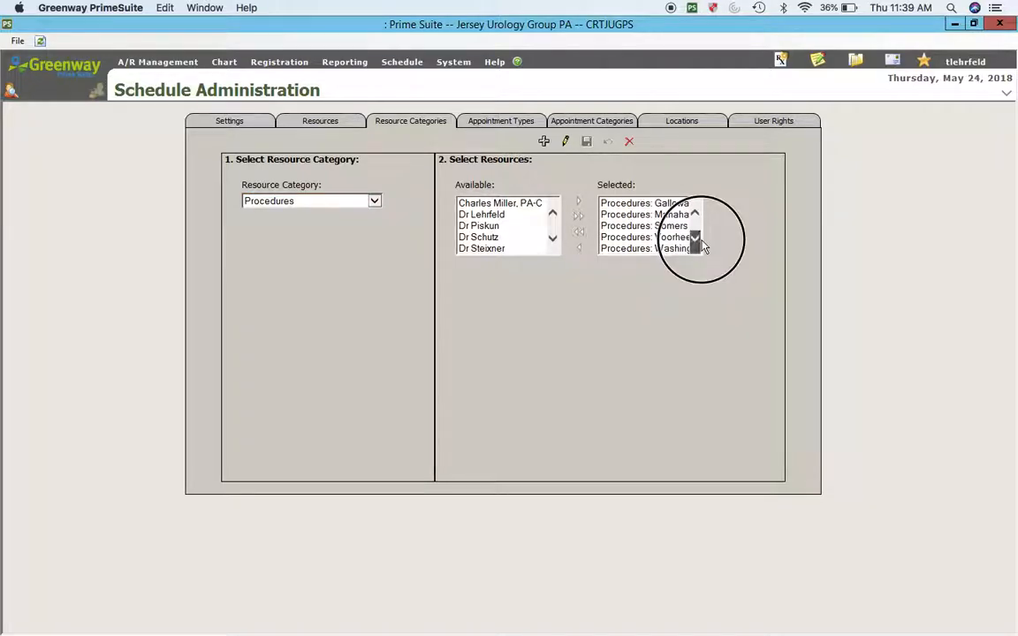
pyautogui.click(336, 201)
pyautogui.click(274, 227)
pyautogui.click(695, 239)
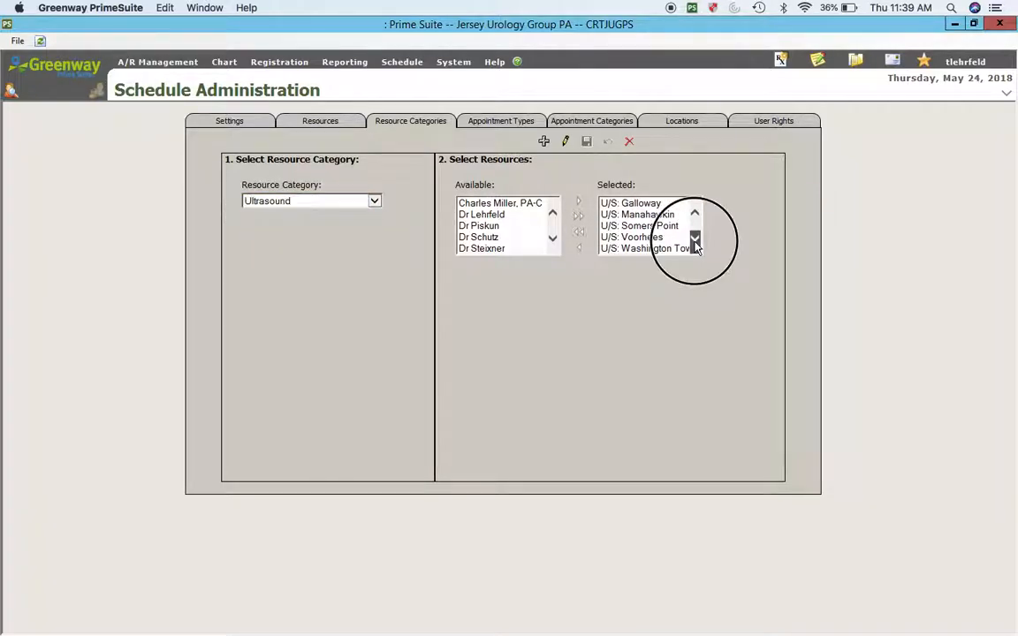
# Step: Add the new PA-C's resource to the Extenders category and save
pyautogui.click(318, 203)
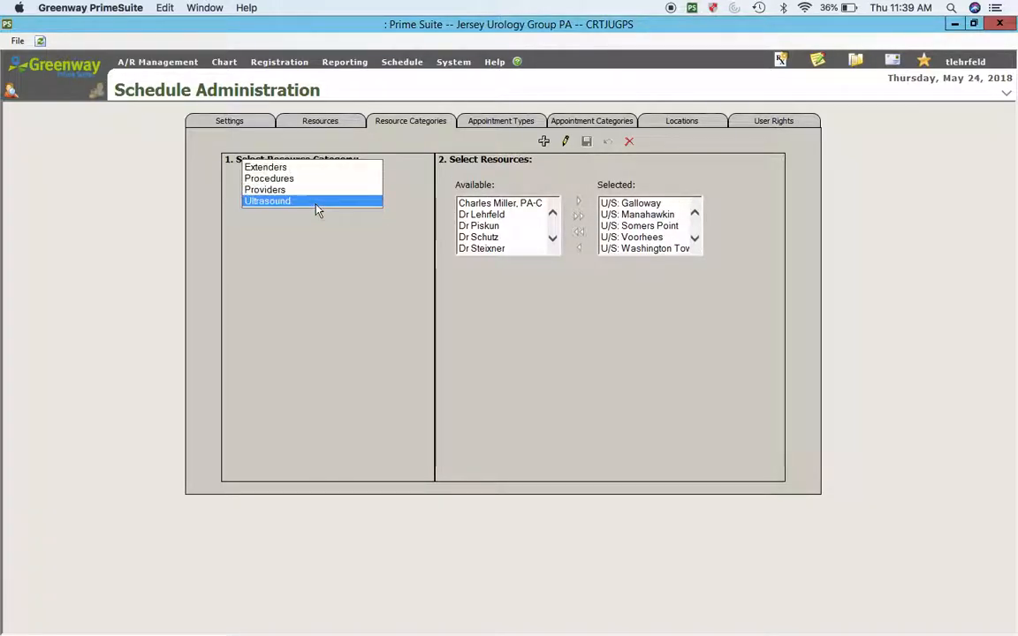
pyautogui.click(276, 167)
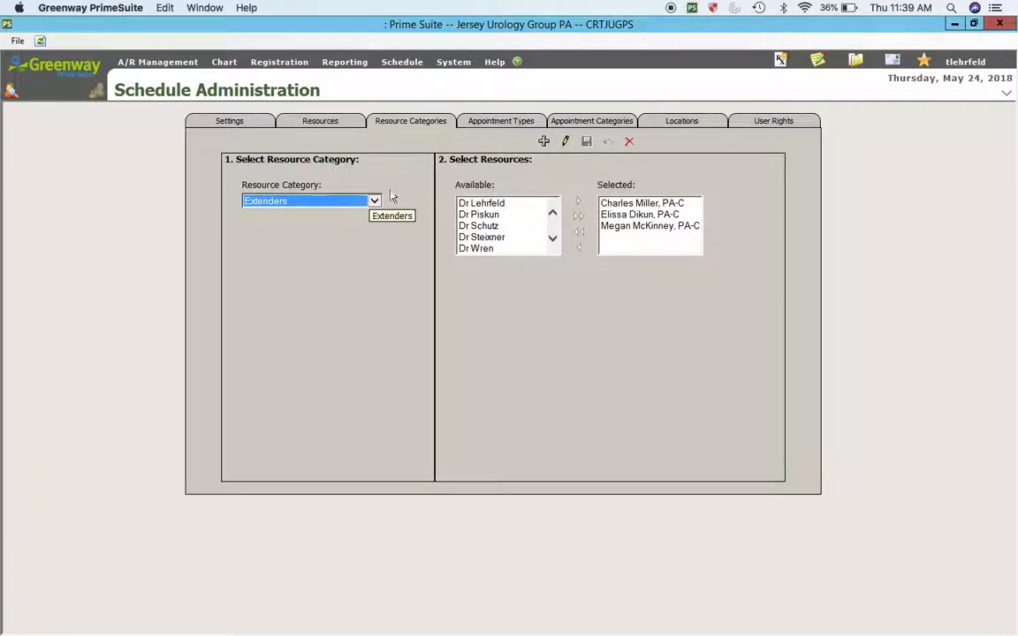
pyautogui.click(566, 144)
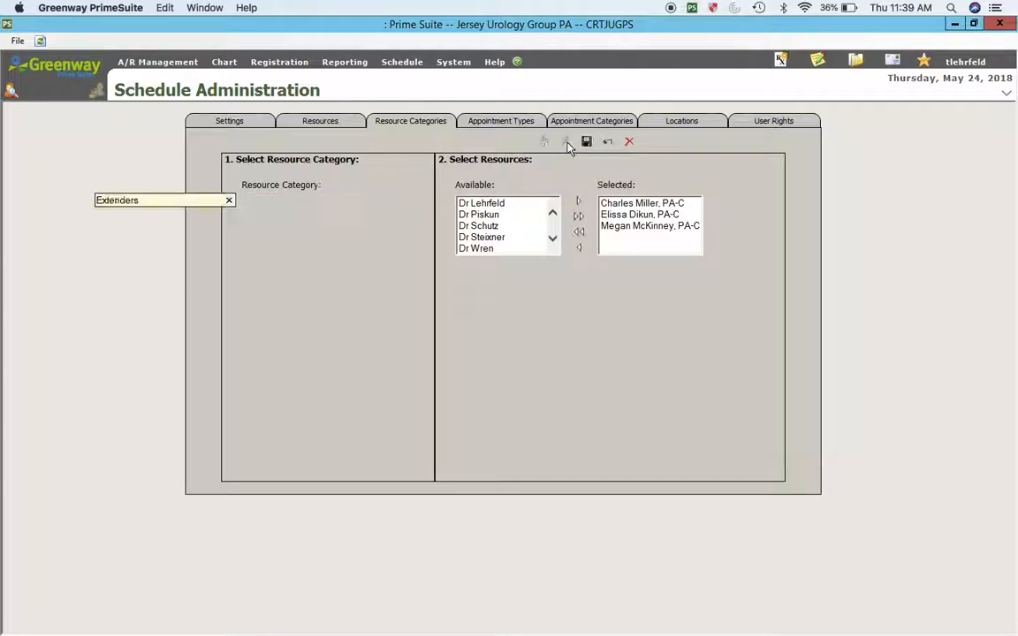
pyautogui.click(552, 238)
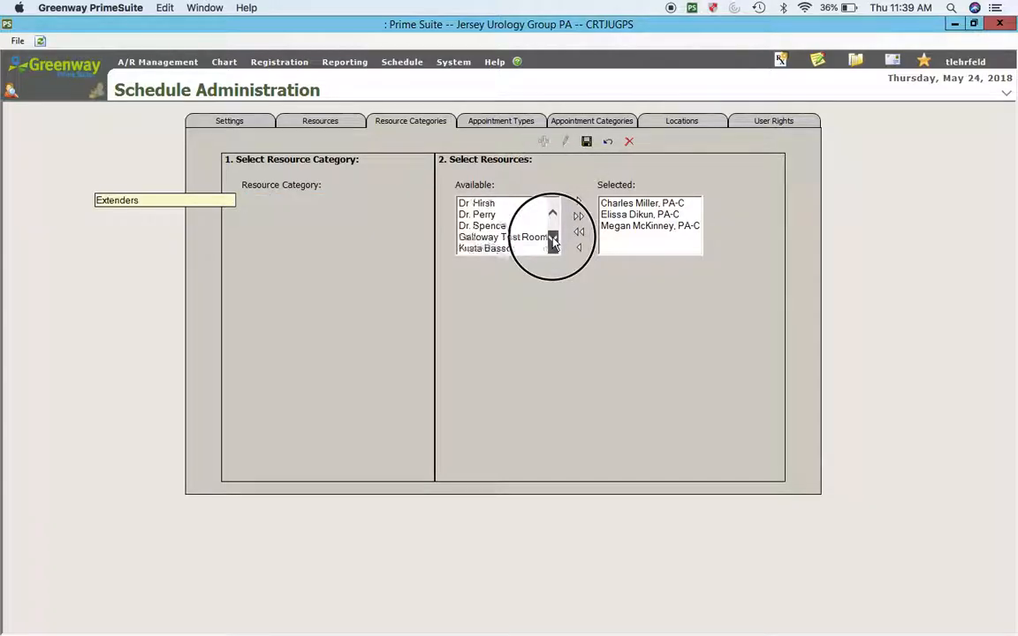
pyautogui.click(488, 214)
pyautogui.click(579, 201)
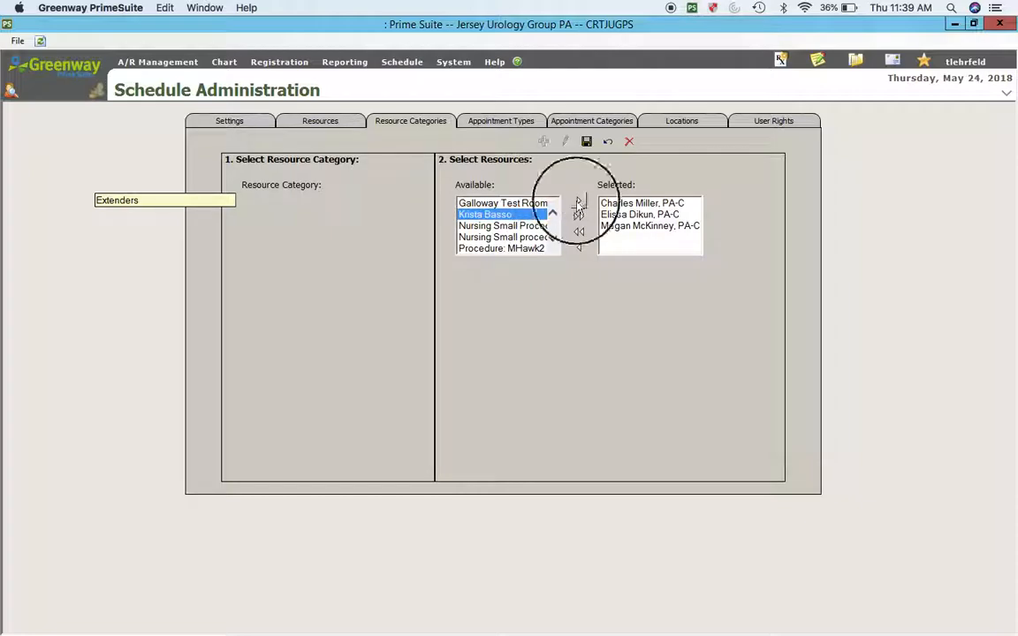
pyautogui.click(586, 141)
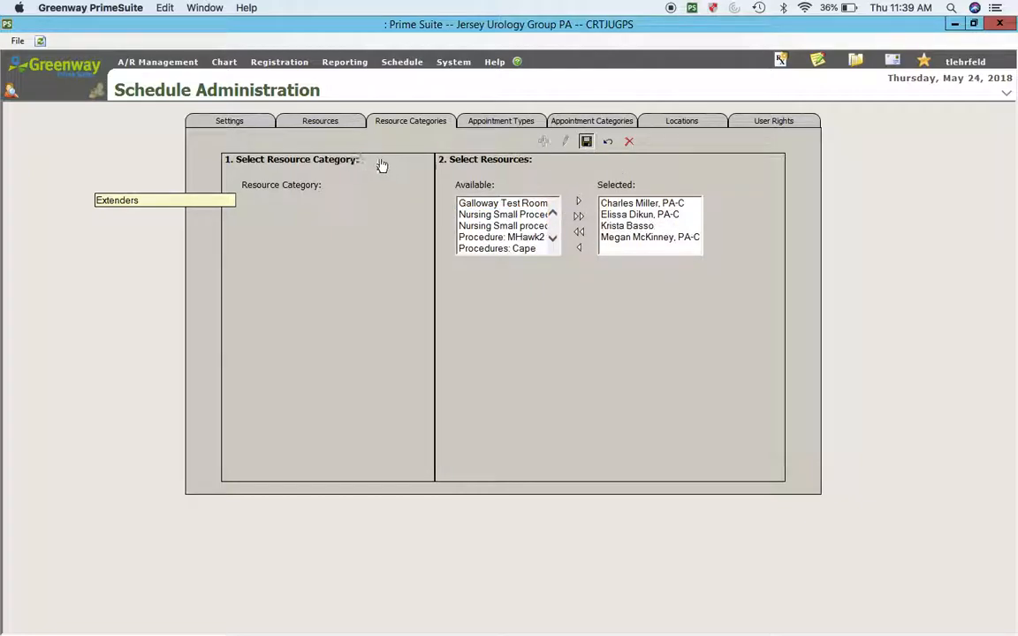
# Step: Add the new PA-C's resource to the Providers category and save
pyautogui.click(318, 201)
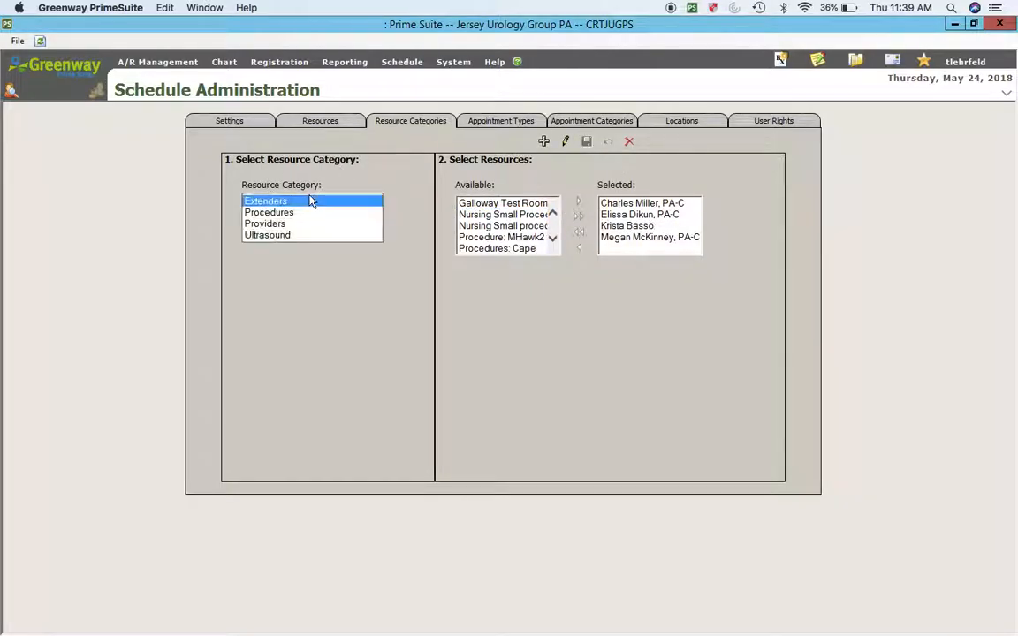
pyautogui.click(271, 224)
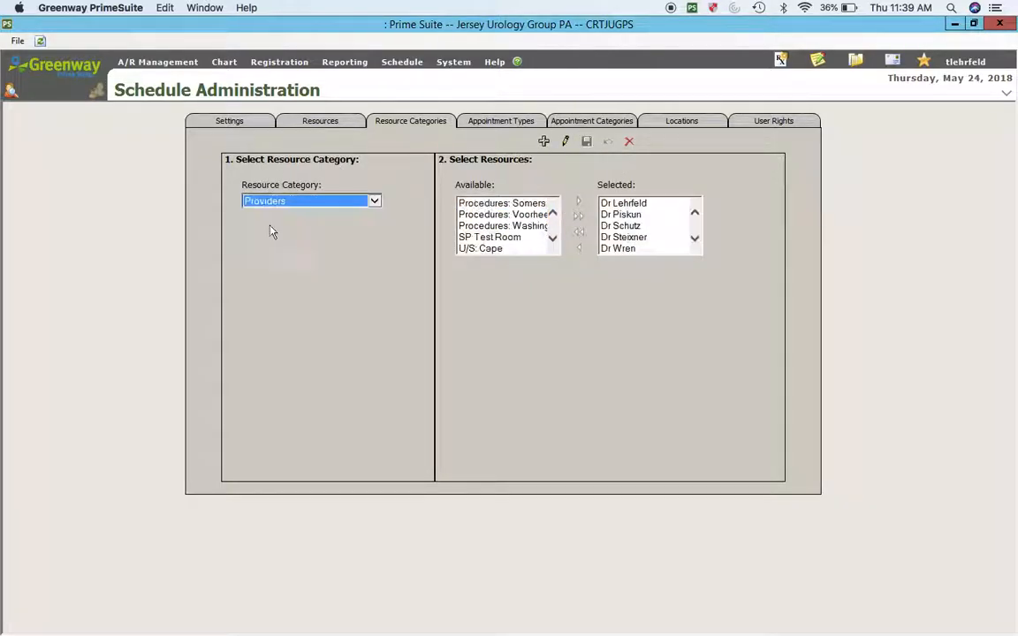
pyautogui.click(553, 239)
pyautogui.click(552, 239)
pyautogui.click(553, 214)
pyautogui.click(552, 214)
pyautogui.click(552, 214)
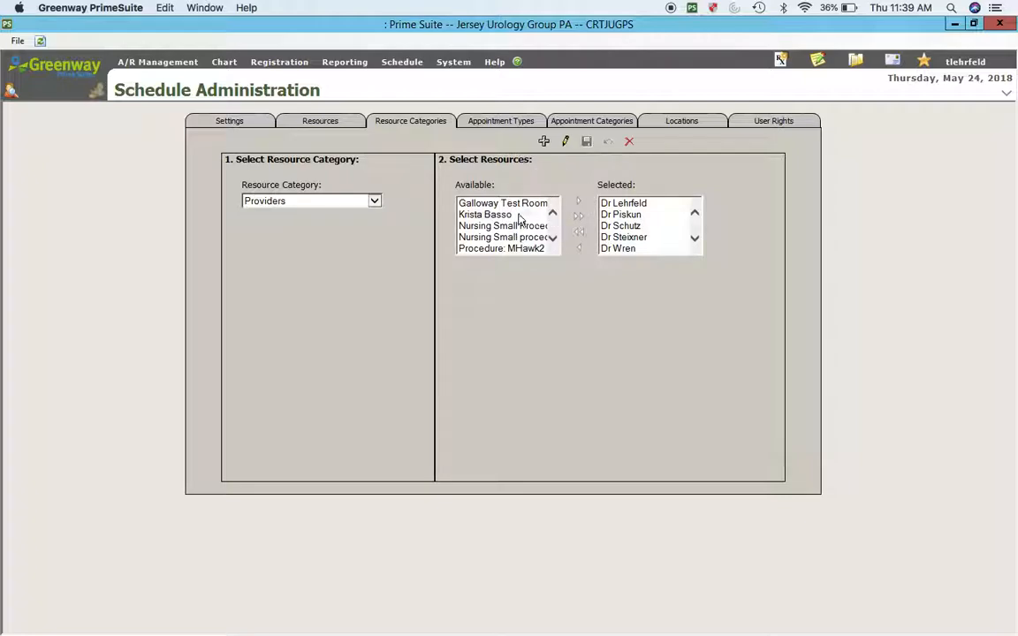
pyautogui.click(520, 216)
pyautogui.click(544, 141)
pyautogui.click(521, 218)
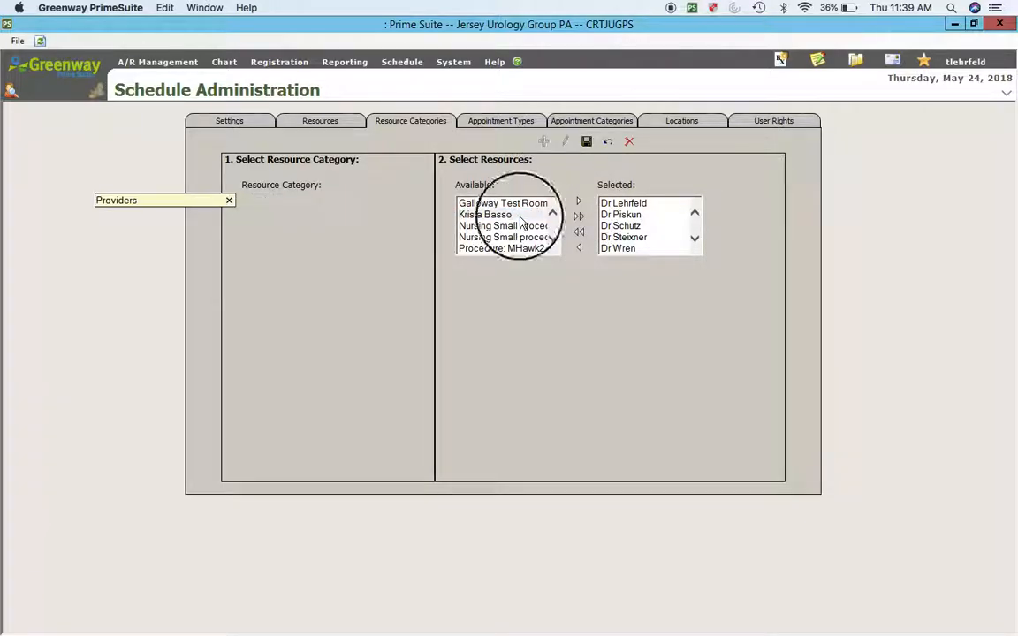
pyautogui.click(579, 203)
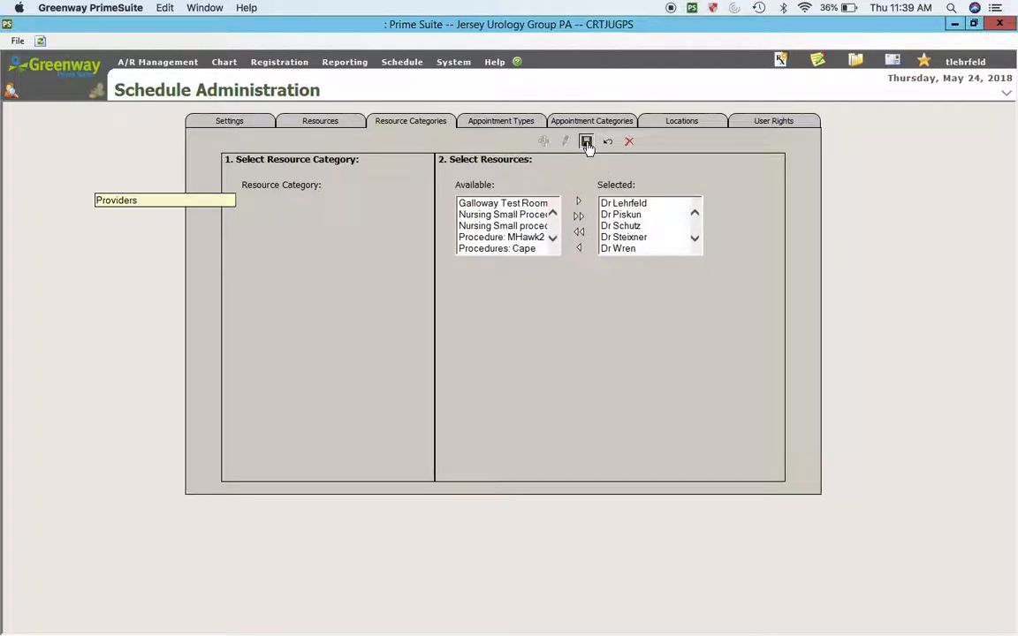
pyautogui.click(586, 142)
pyautogui.click(500, 121)
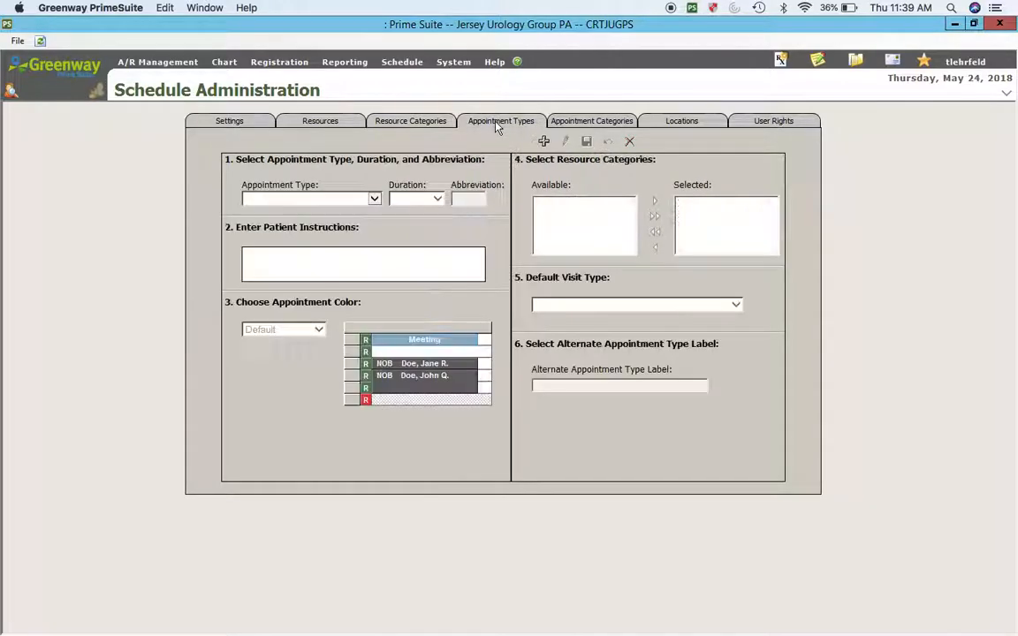
# Step: Check the Established appointment type and the Appointments category, then go to Locations
pyautogui.click(306, 198)
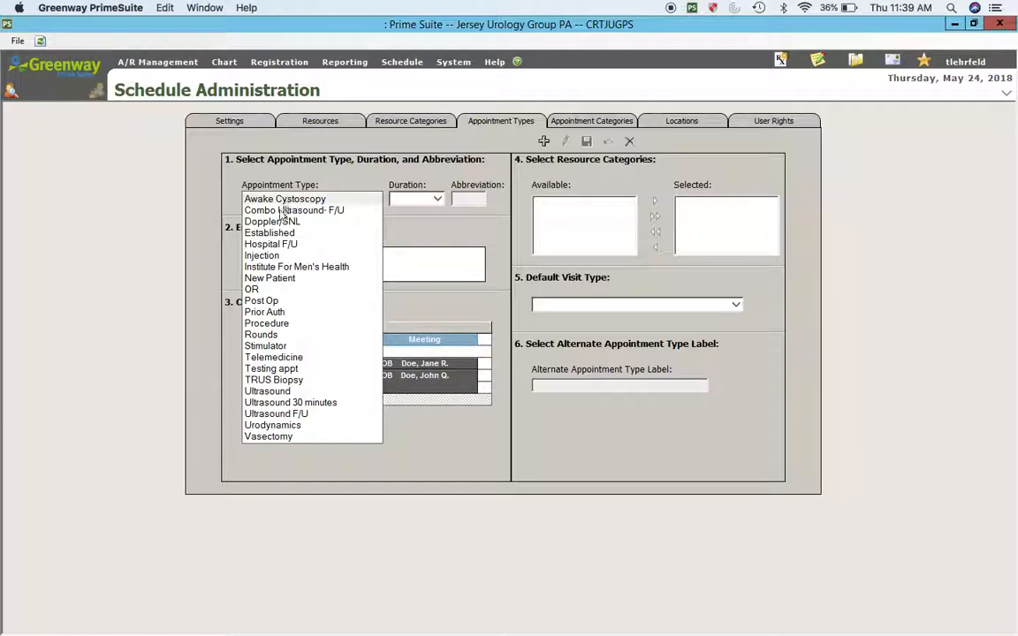
pyautogui.click(287, 233)
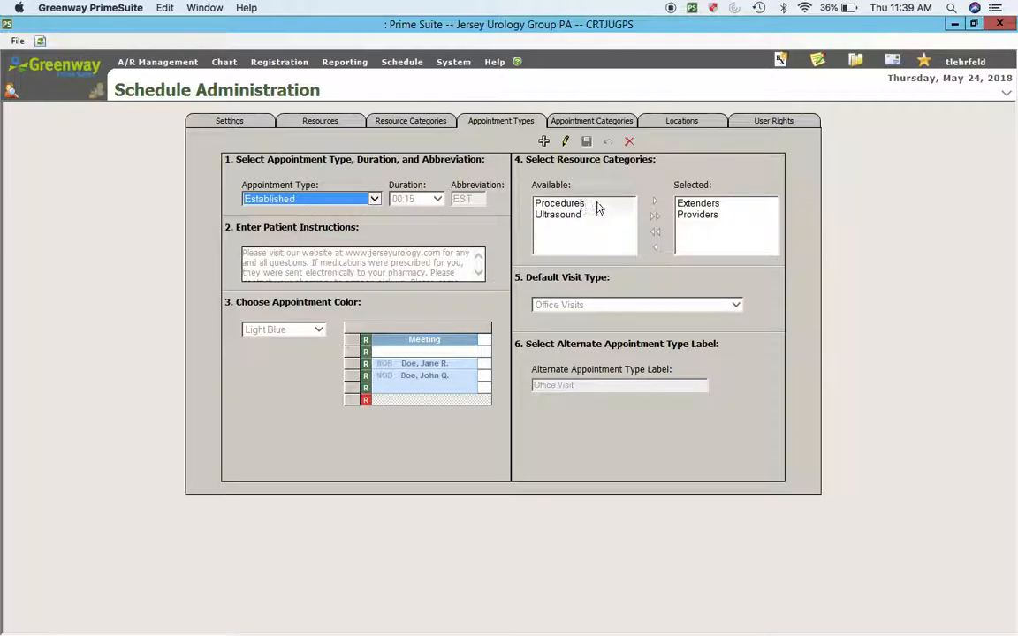
pyautogui.click(596, 122)
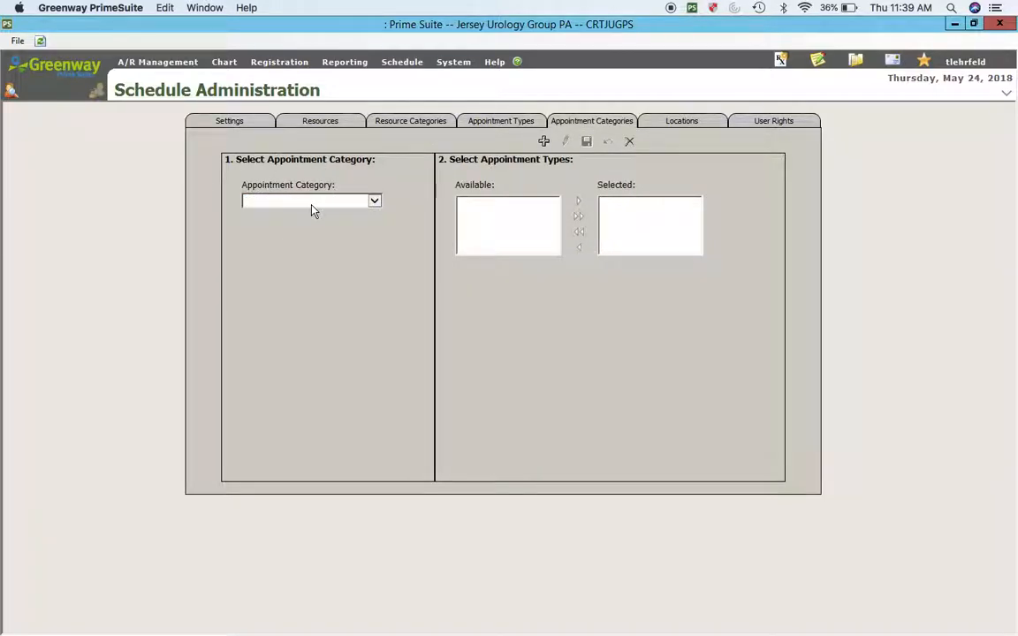
pyautogui.click(314, 203)
pyautogui.click(291, 202)
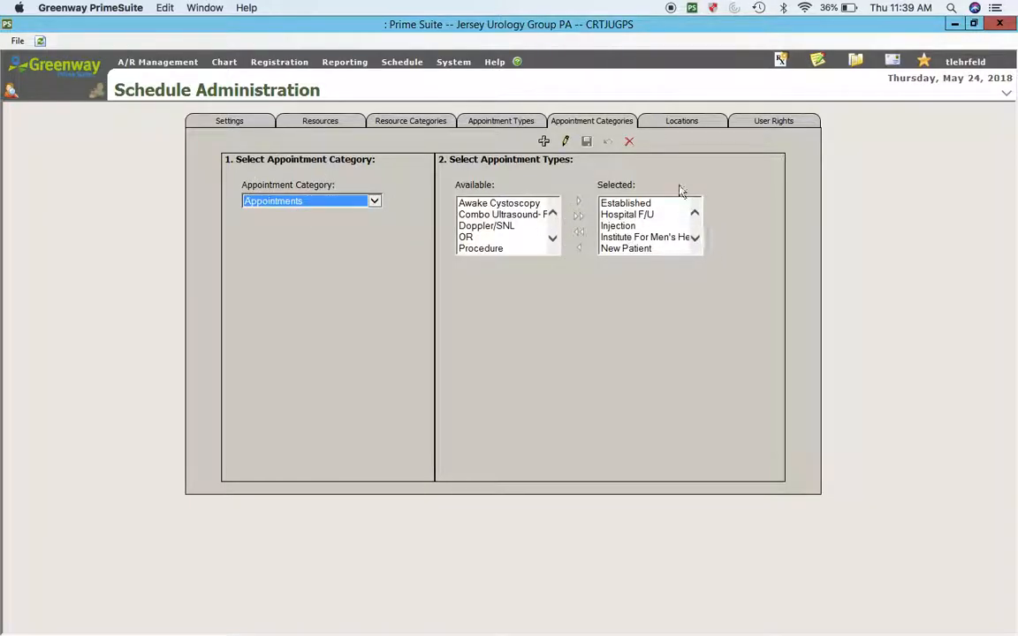
pyautogui.click(704, 121)
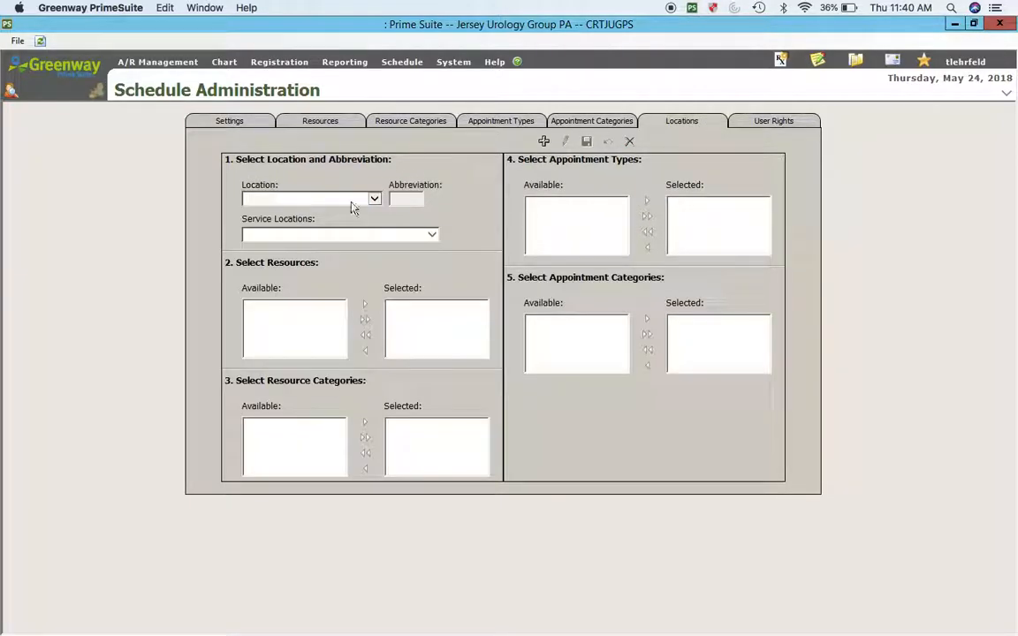
# Step: Add the new PA-C's resource to the Somers Point location's selected resources
pyautogui.click(336, 202)
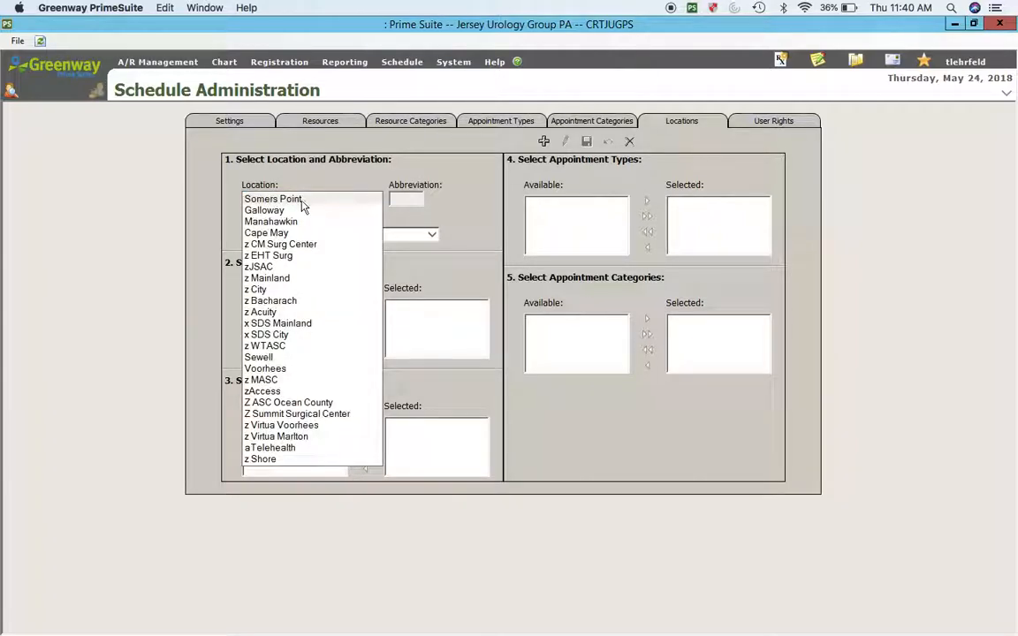
pyautogui.click(292, 200)
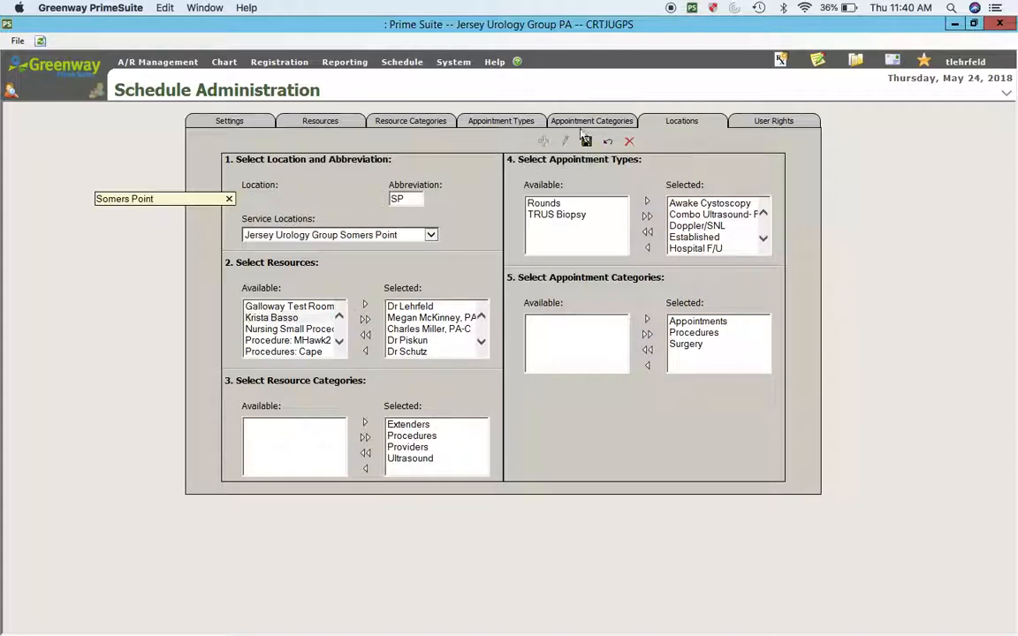
pyautogui.click(272, 317)
pyautogui.click(365, 305)
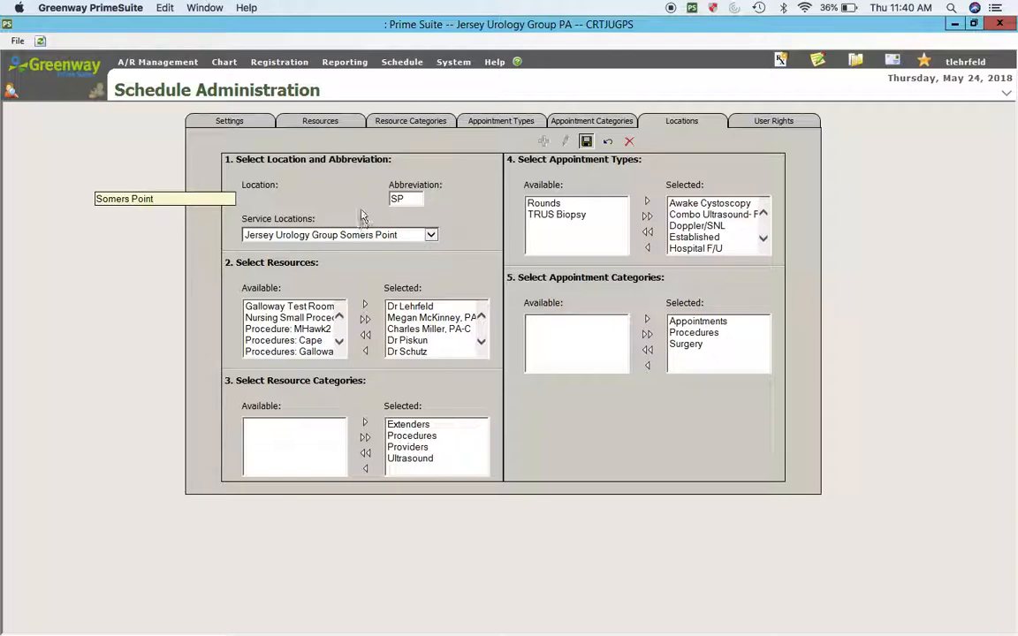
# Step: Add the new PA-C's resource to the Galloway location and save
pyautogui.click(329, 199)
pyautogui.click(285, 213)
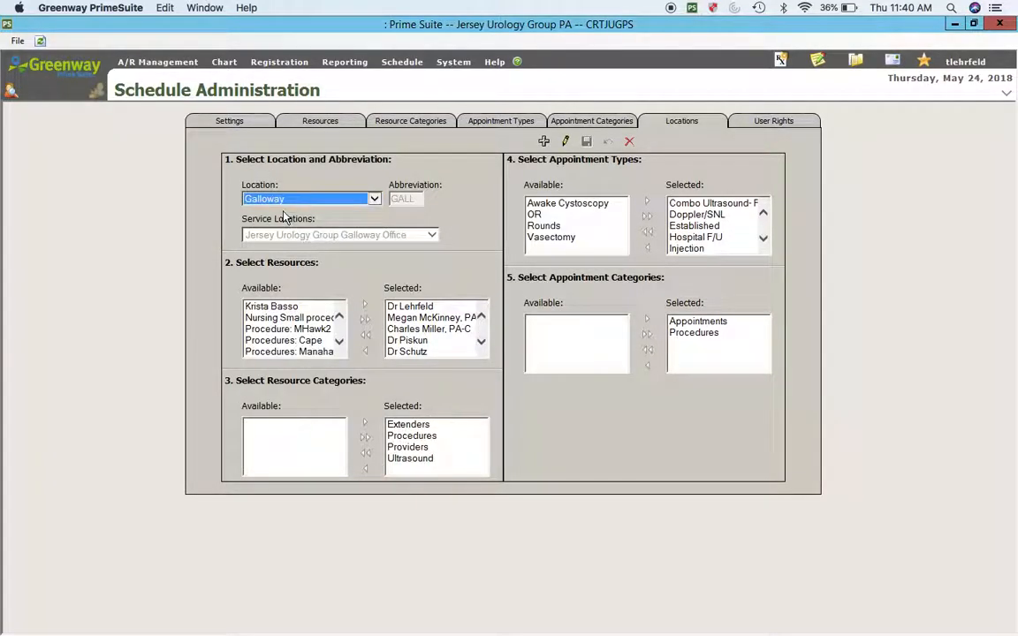
pyautogui.click(564, 143)
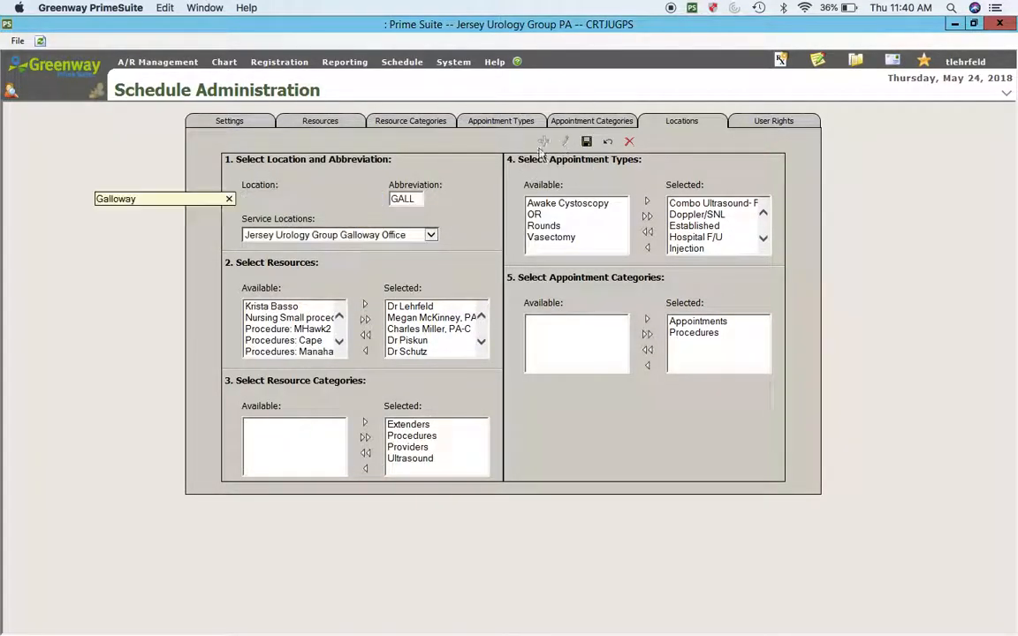
pyautogui.click(271, 306)
pyautogui.click(363, 307)
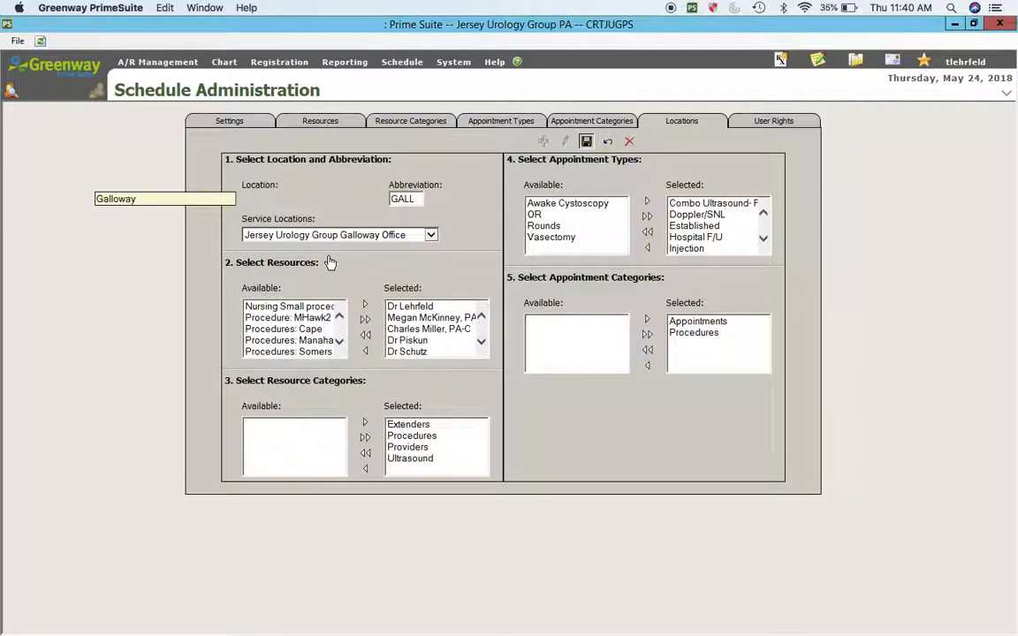
pyautogui.click(336, 204)
# Step: Add the new PA-C's resource to the Manahawkin location's selected resources
pyautogui.click(283, 211)
pyautogui.click(566, 144)
pyautogui.click(272, 317)
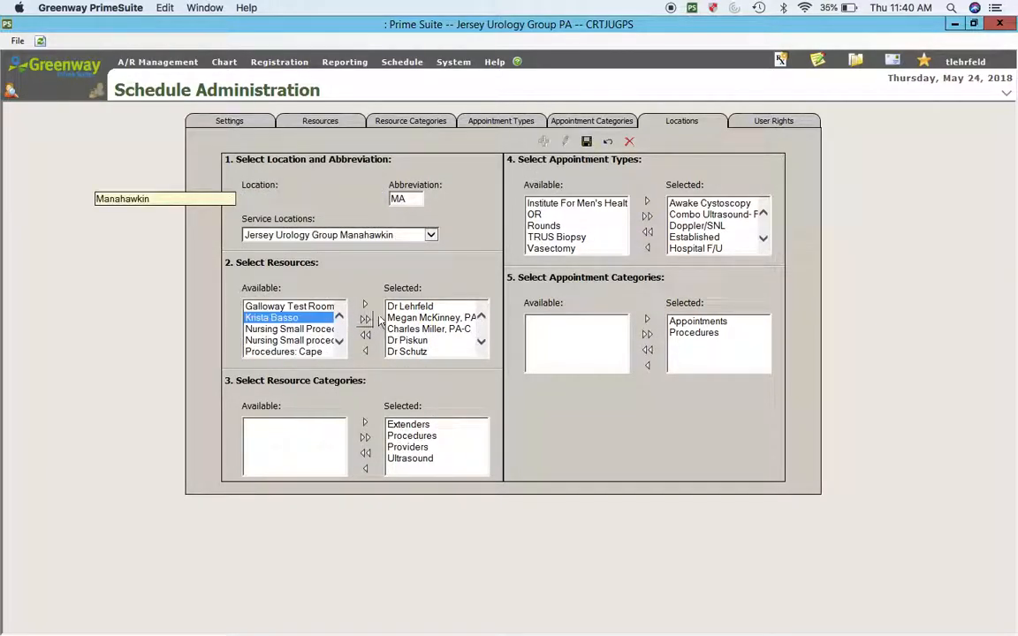
pyautogui.click(365, 306)
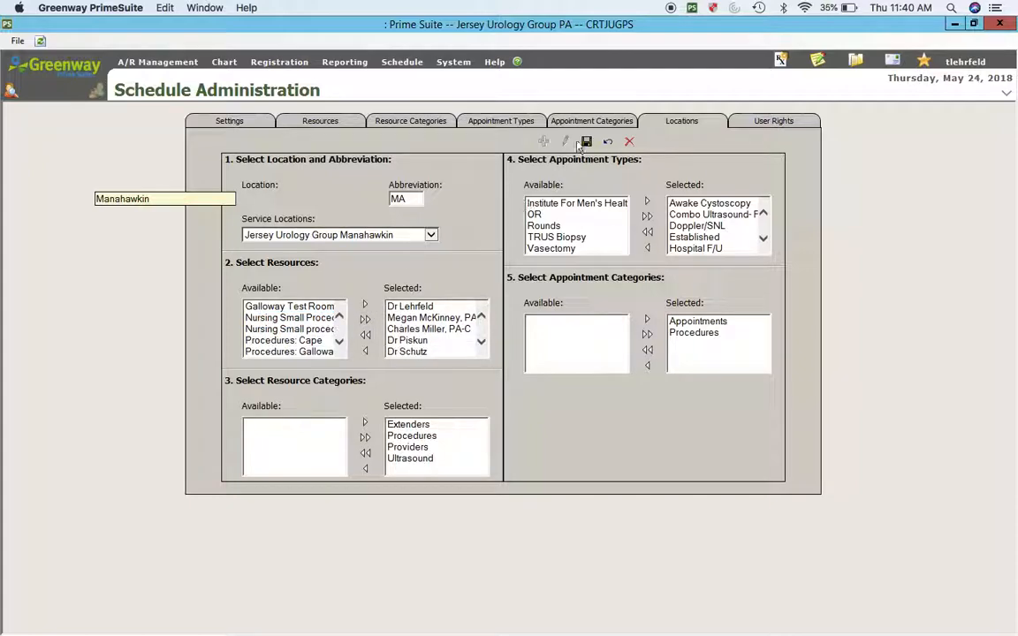
# Step: Add the new PA-C's resource to the Cape May location
pyautogui.click(320, 199)
pyautogui.click(279, 211)
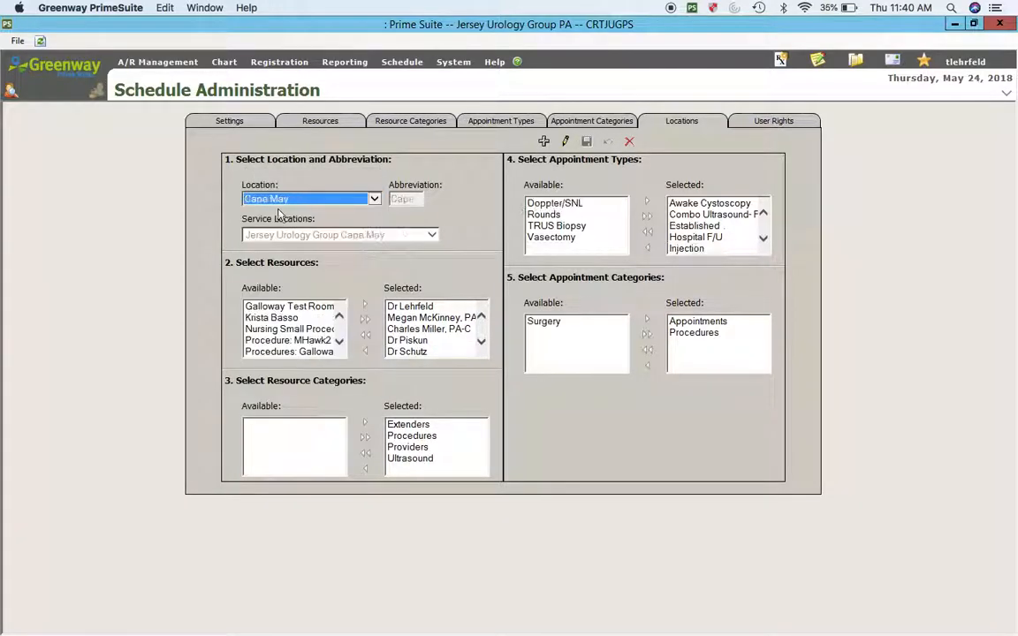
pyautogui.click(567, 141)
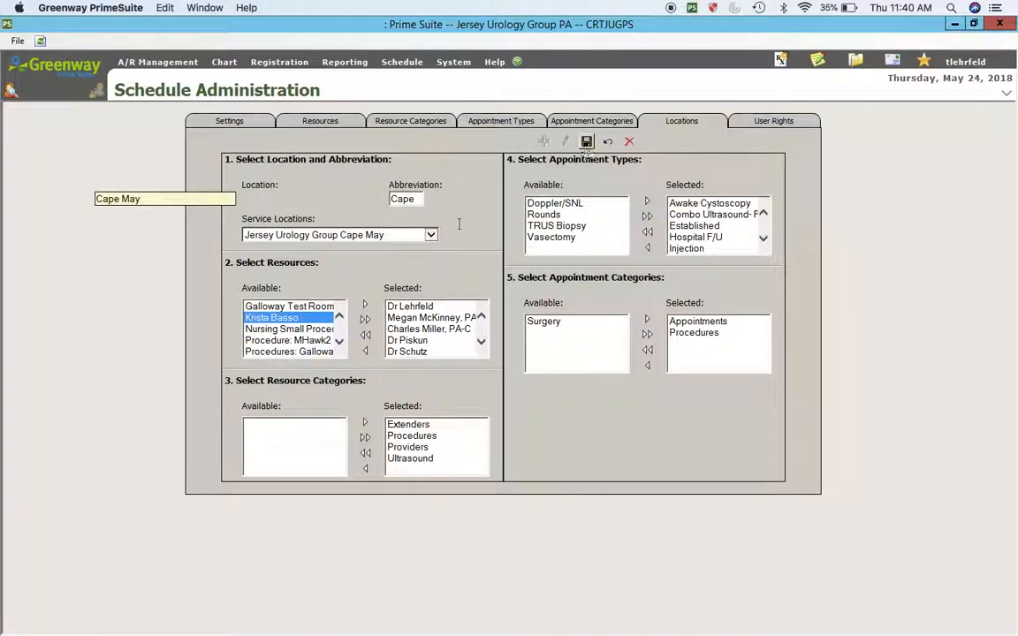
pyautogui.click(365, 304)
pyautogui.click(586, 143)
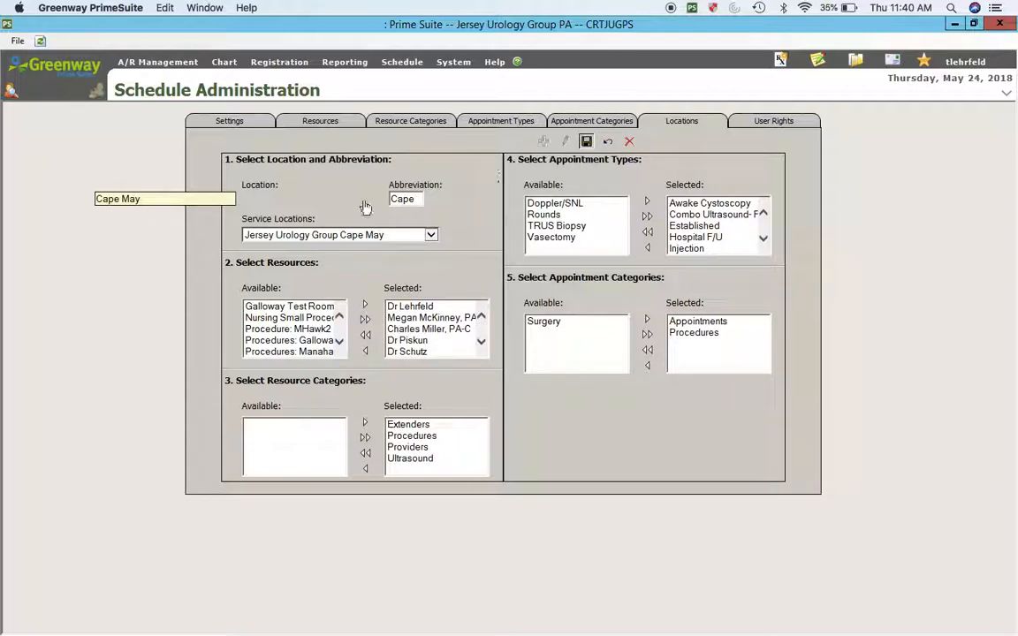
# Step: Add the new PA-C's resource to the Sewell location
pyautogui.click(284, 199)
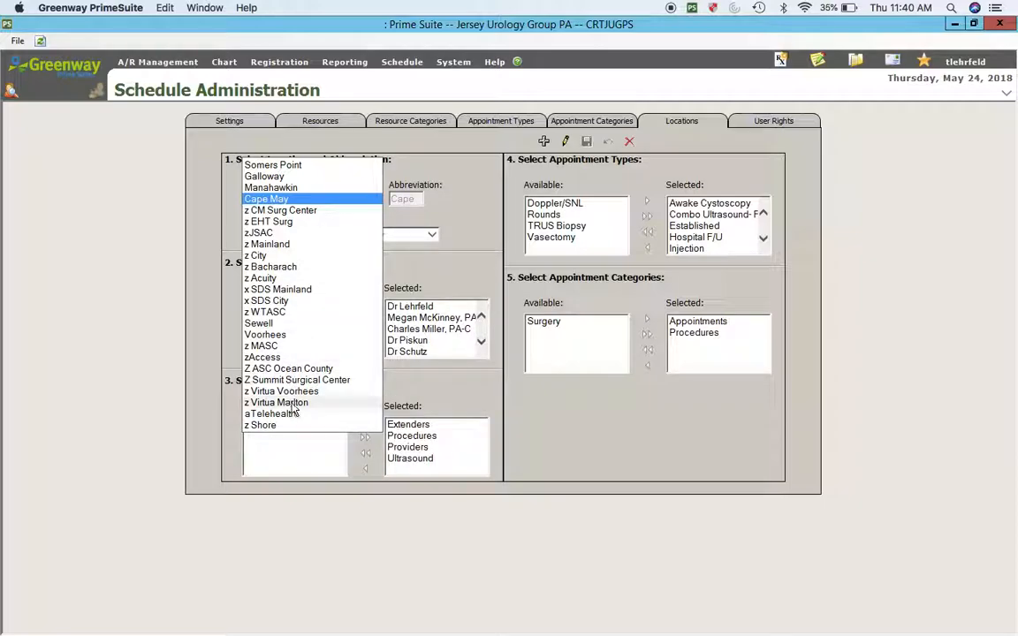
pyautogui.click(265, 323)
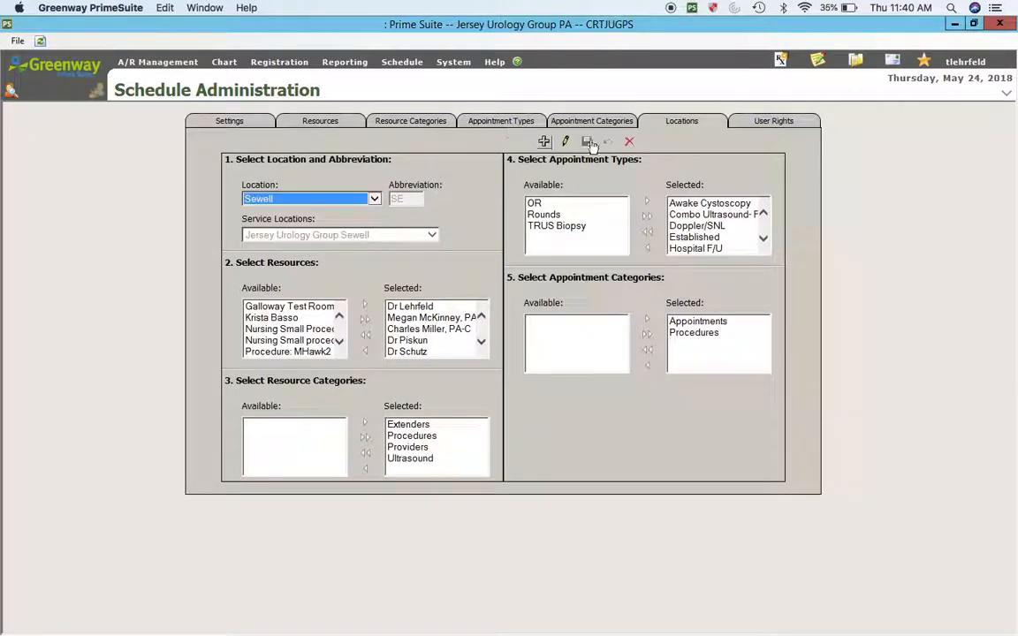
pyautogui.click(566, 142)
pyautogui.click(271, 318)
pyautogui.click(365, 305)
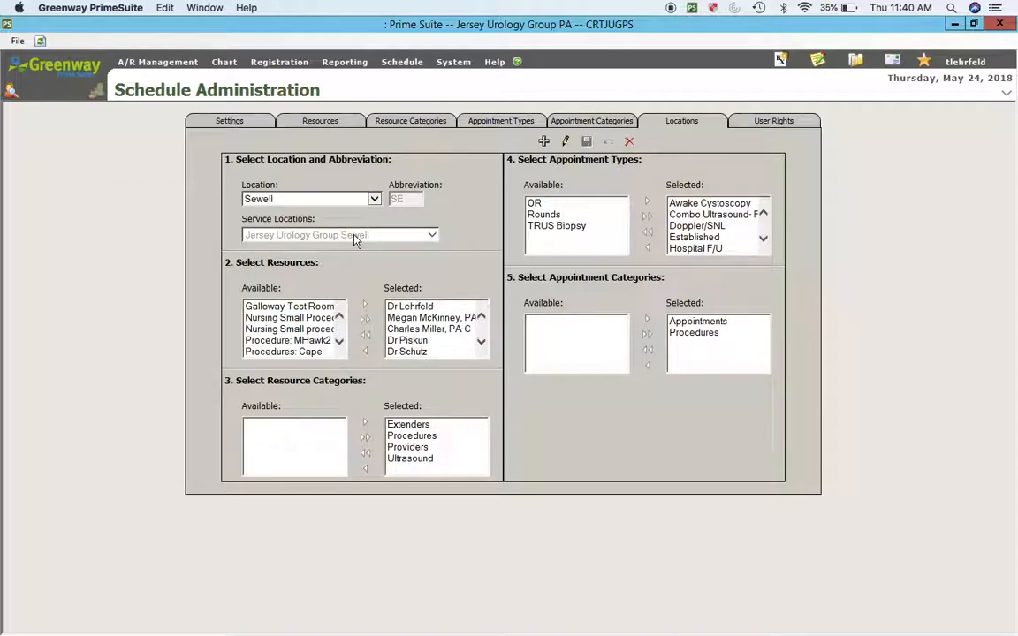
# Step: Add the new PA-C's resource to Voorhees, keeping its service location, and save
pyautogui.click(305, 200)
pyautogui.click(295, 215)
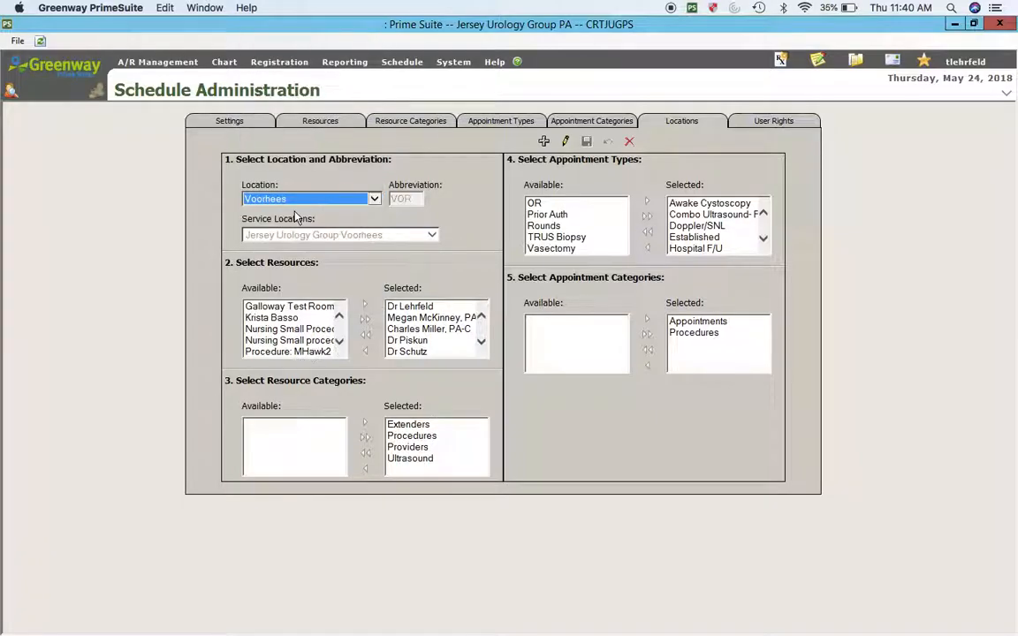
pyautogui.click(566, 142)
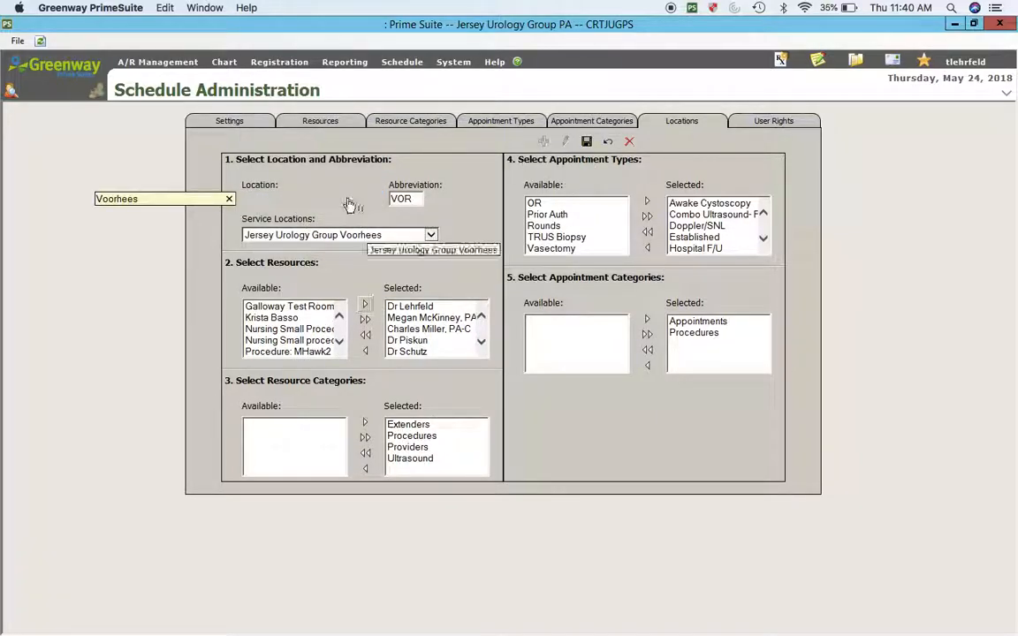
pyautogui.click(313, 235)
pyautogui.click(314, 235)
pyautogui.click(271, 317)
pyautogui.click(365, 305)
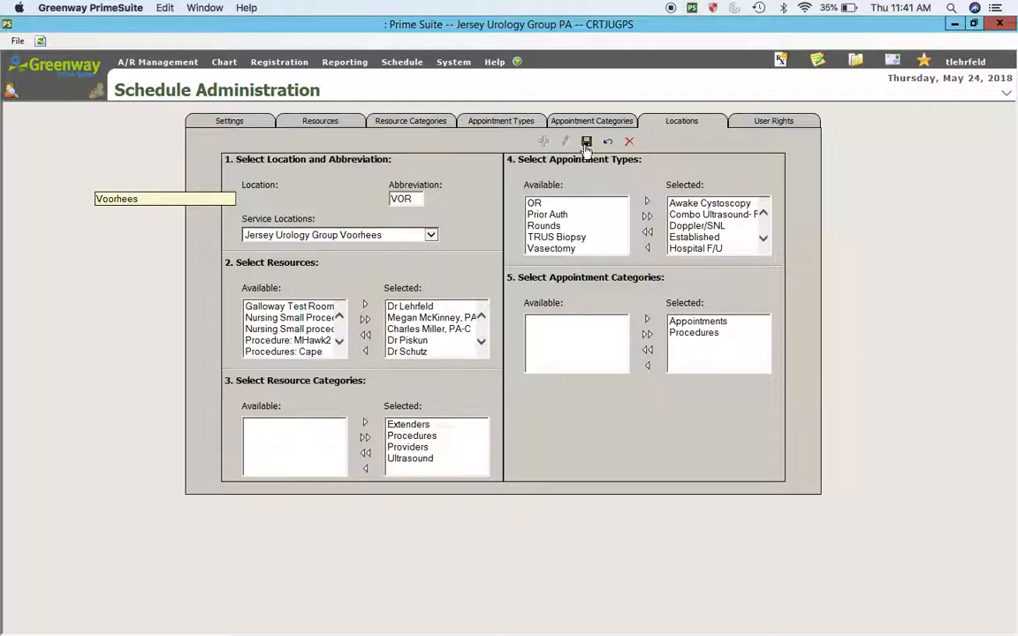
pyautogui.click(587, 143)
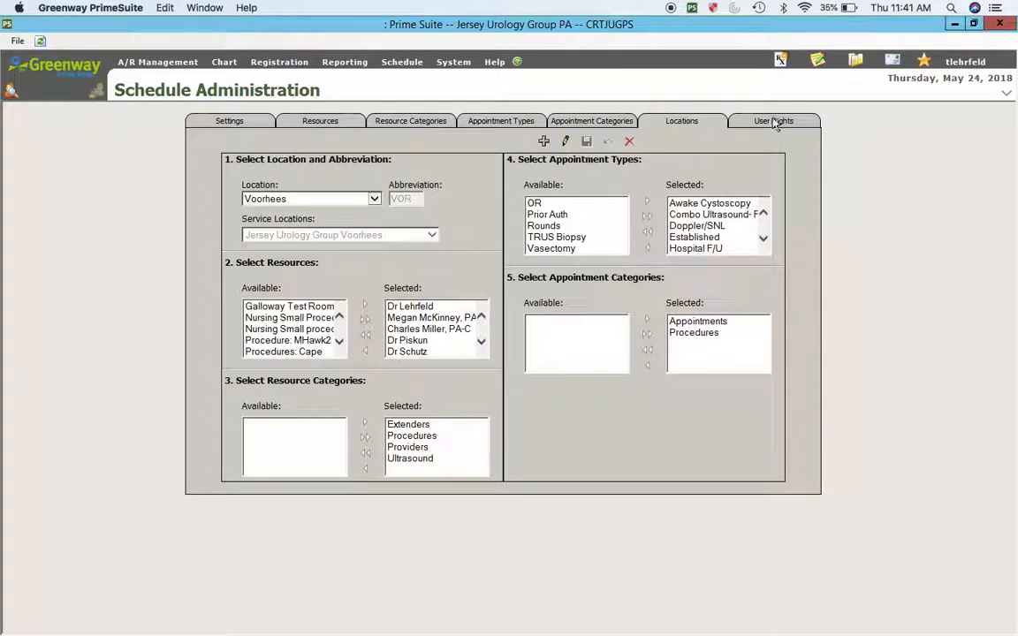
# Step: Grant all users View Schedule and Modify Schedule rights at every location and save
pyautogui.click(774, 122)
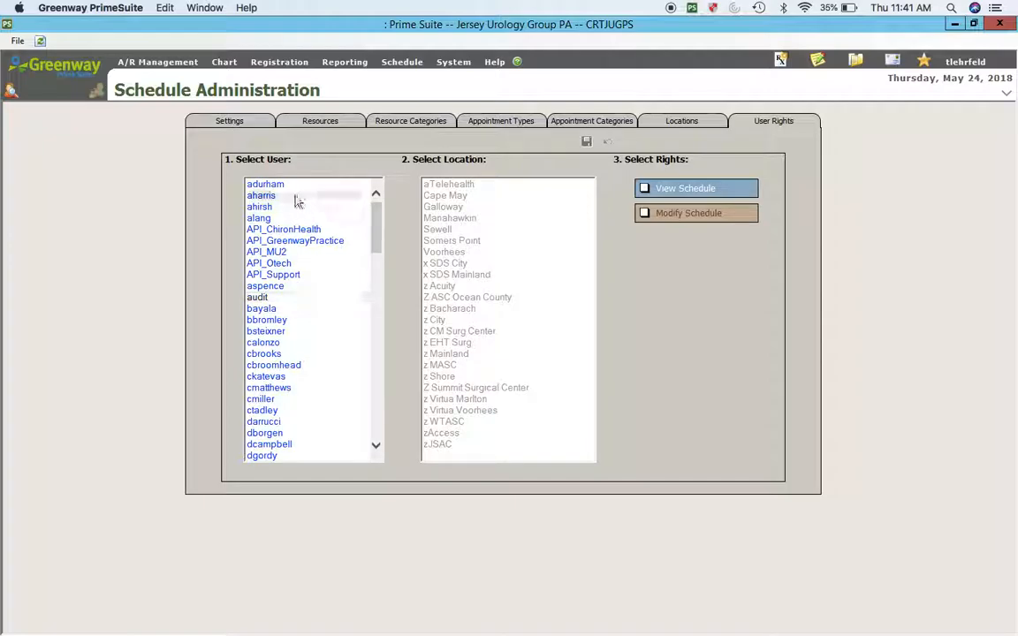
pyautogui.moveTo(275, 189); pyautogui.dragTo(282, 635)
pyautogui.moveTo(449, 445); pyautogui.dragTo(405, 106)
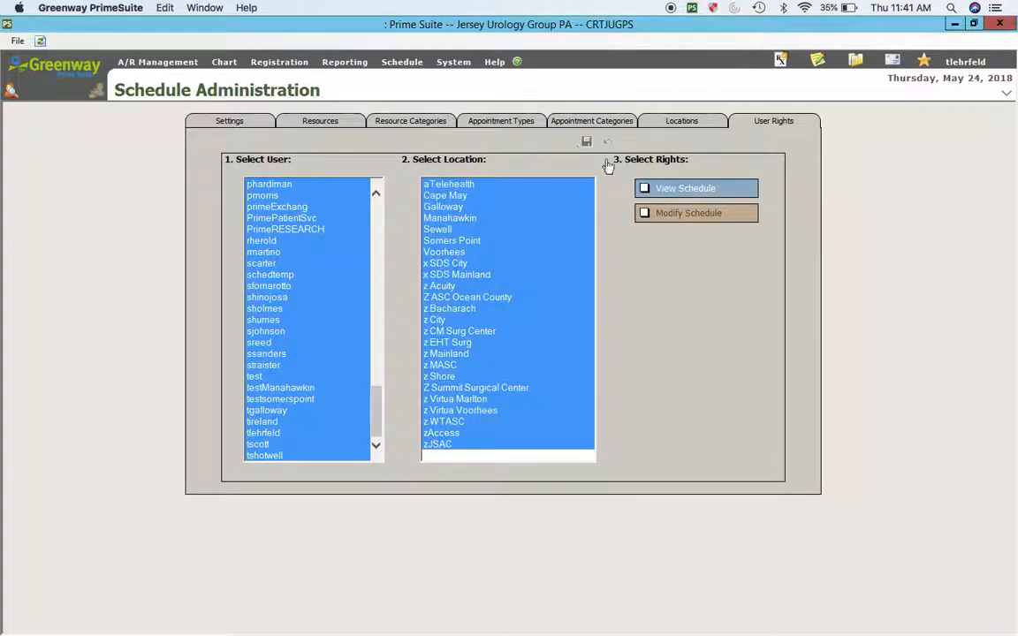
pyautogui.click(647, 189)
pyautogui.click(588, 143)
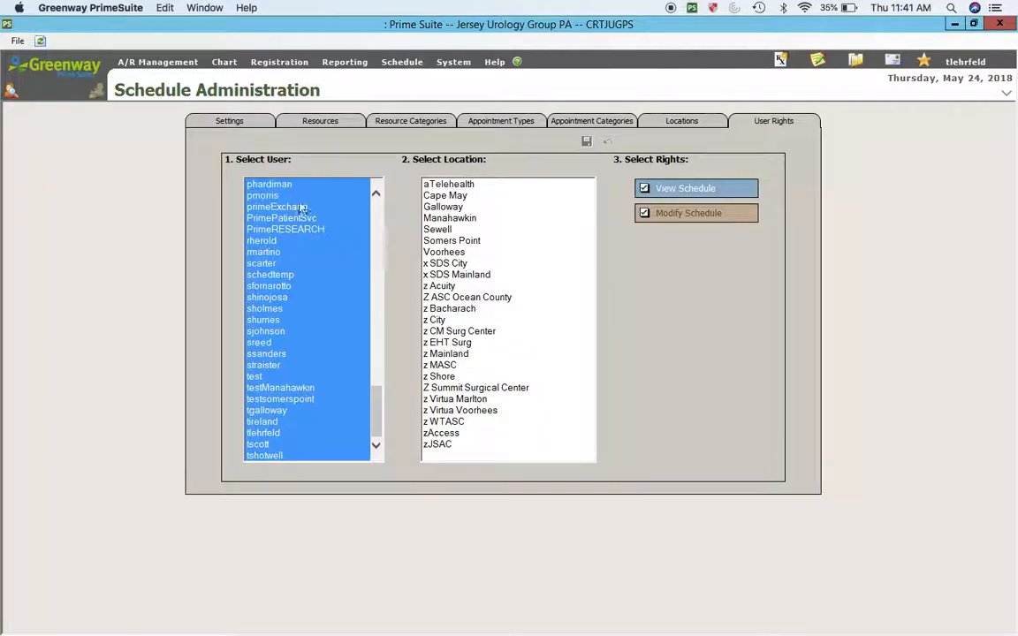
pyautogui.click(494, 62)
pyautogui.click(453, 62)
# Step: From Appointment Scheduling, open the Schedule Wizard and load the *C4H - Soonest Available template
pyautogui.moveTo(410, 66)
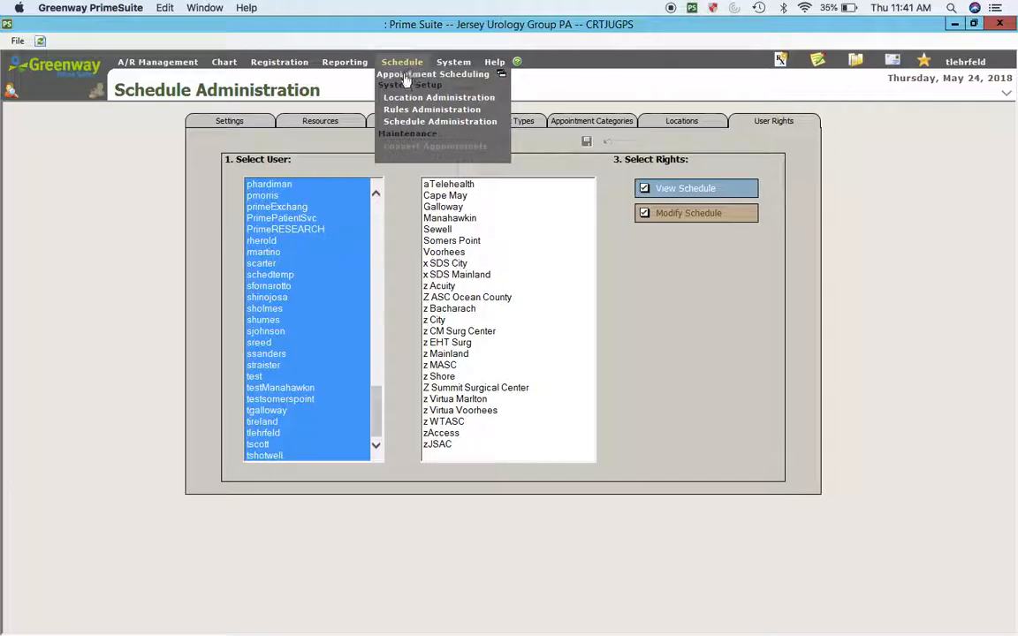
pyautogui.click(409, 76)
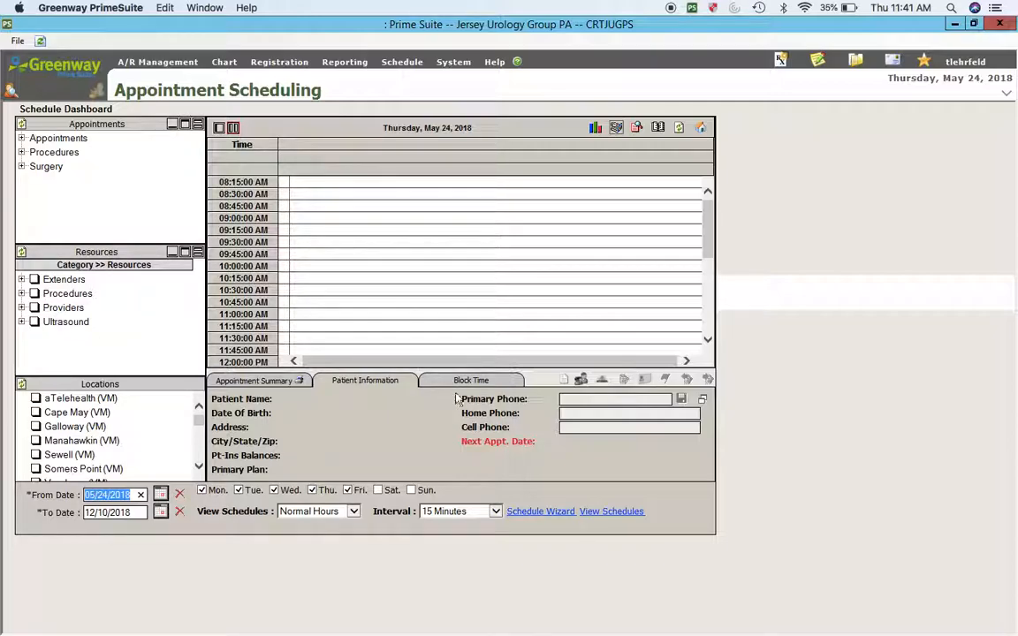
pyautogui.click(520, 512)
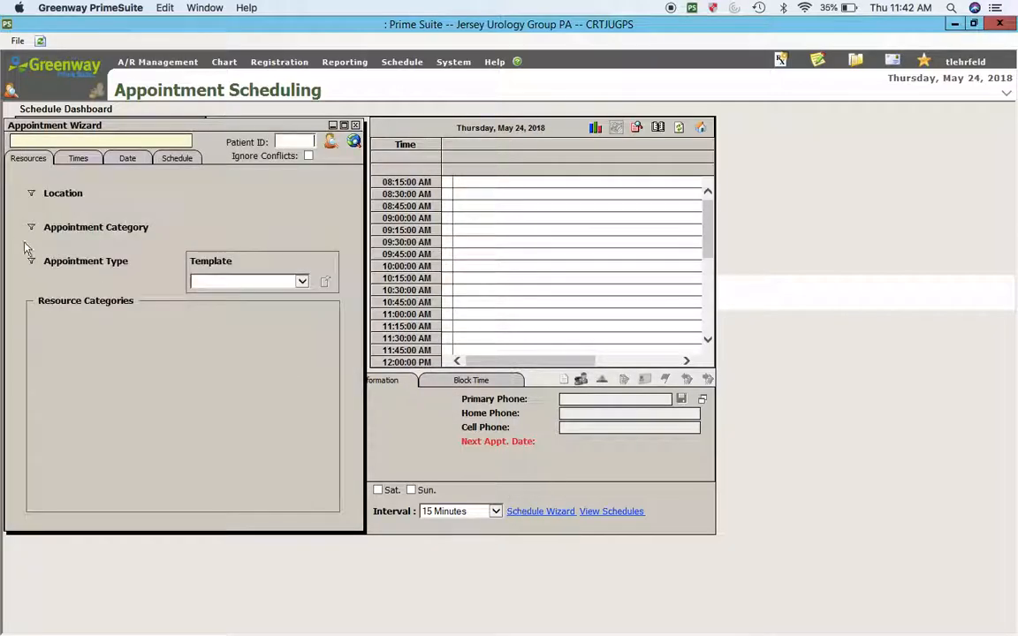
pyautogui.click(227, 283)
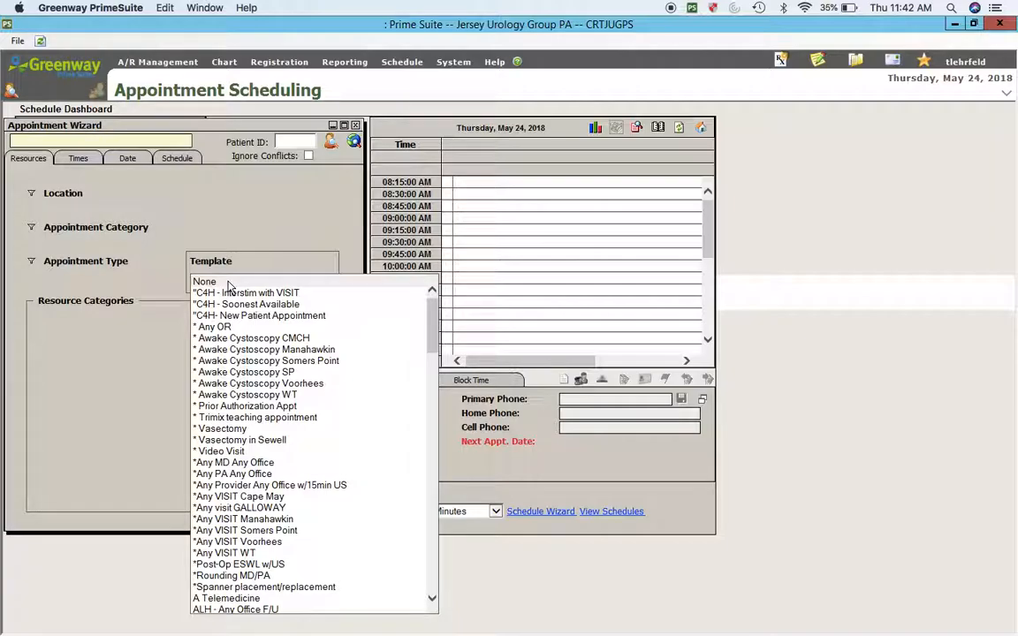
pyautogui.click(216, 304)
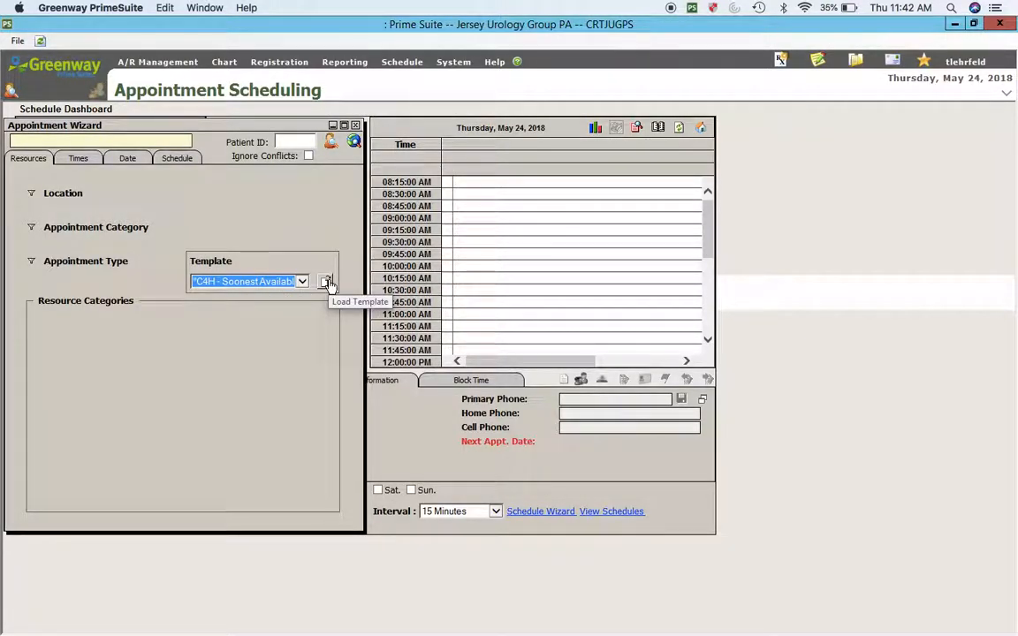
pyautogui.click(327, 282)
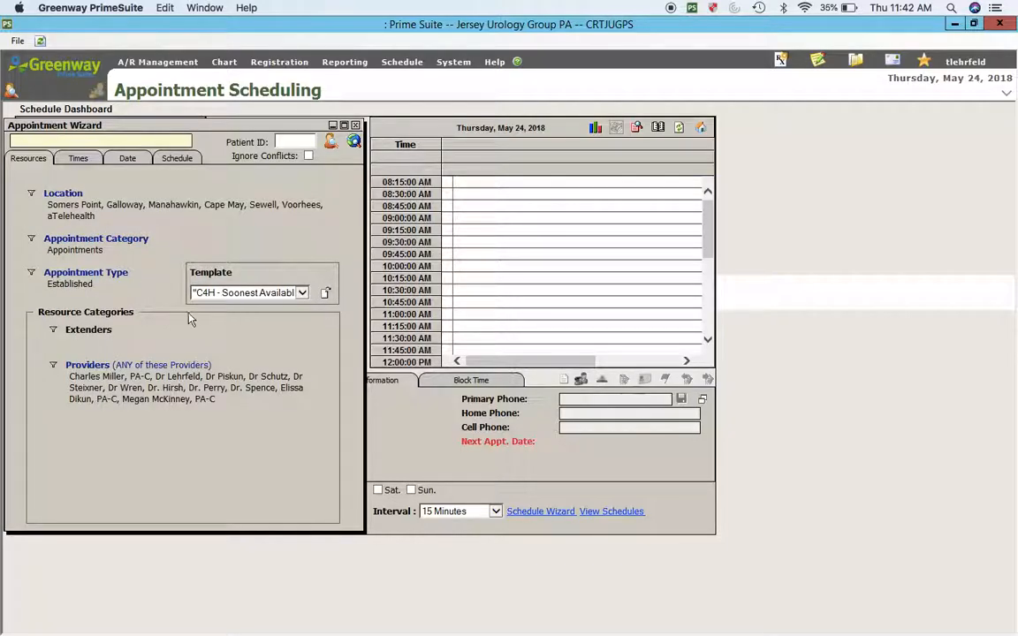
# Step: Add the new provider to the template's Providers with Any, then save and accept the 'Update Successful!!' message
pyautogui.click(87, 365)
pyautogui.moveTo(262, 326); pyautogui.dragTo(274, 351)
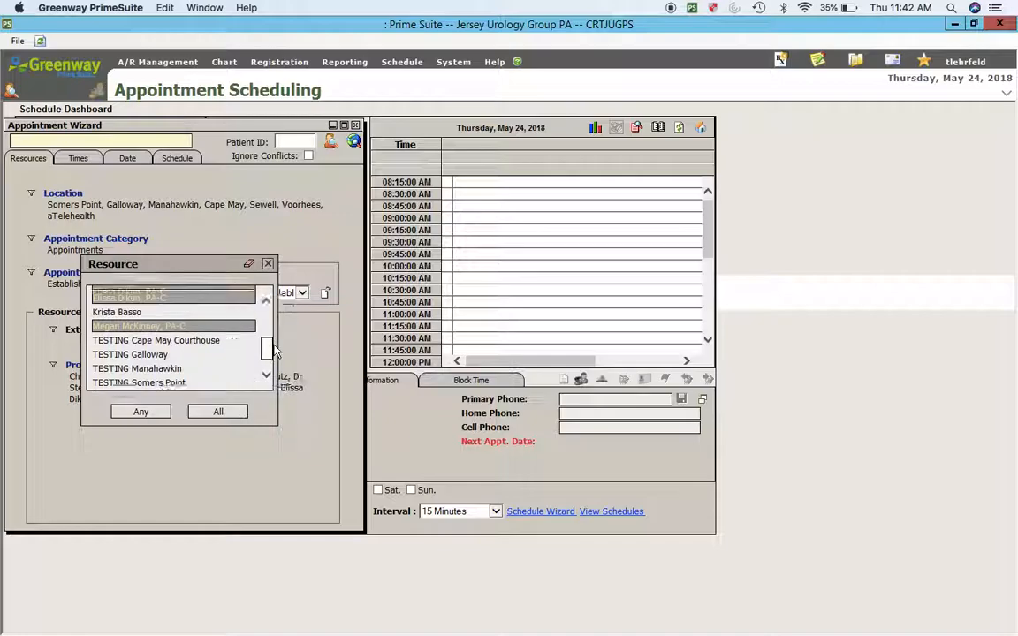
pyautogui.click(140, 412)
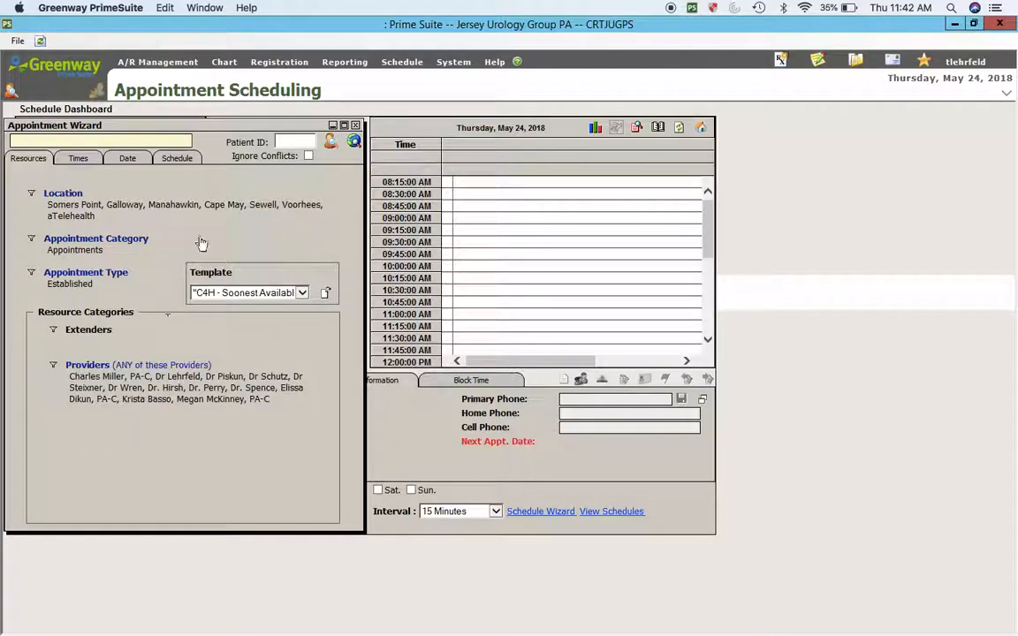
pyautogui.click(177, 158)
pyautogui.click(324, 184)
pyautogui.press('Return')
pyautogui.click(28, 159)
pyautogui.click(231, 293)
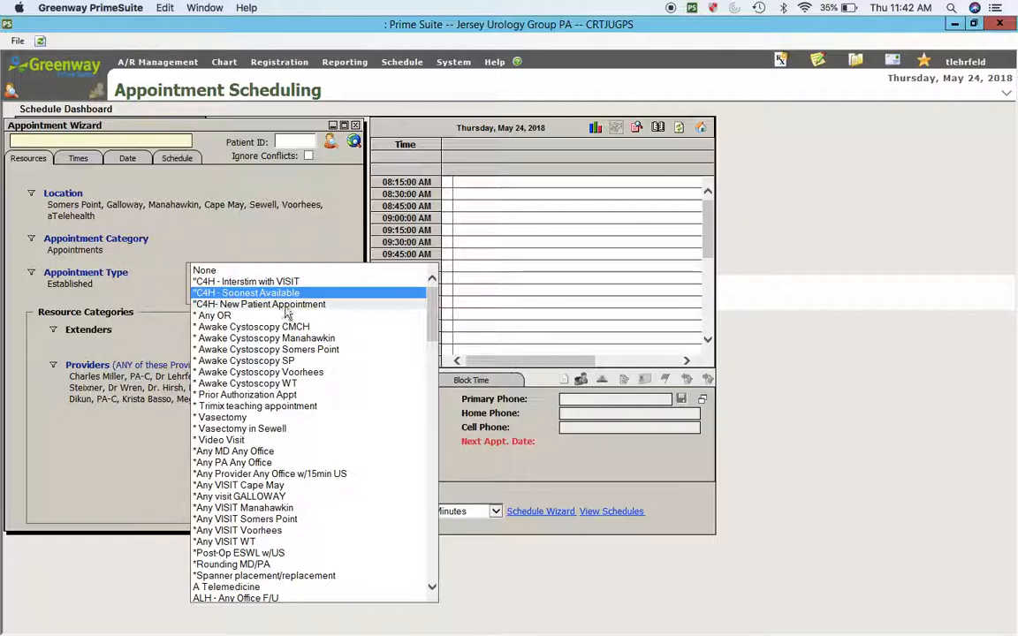
# Step: Load the *Any PA Any Office template and add the new provider to its Extenders with Any
pyautogui.click(231, 464)
pyautogui.click(325, 284)
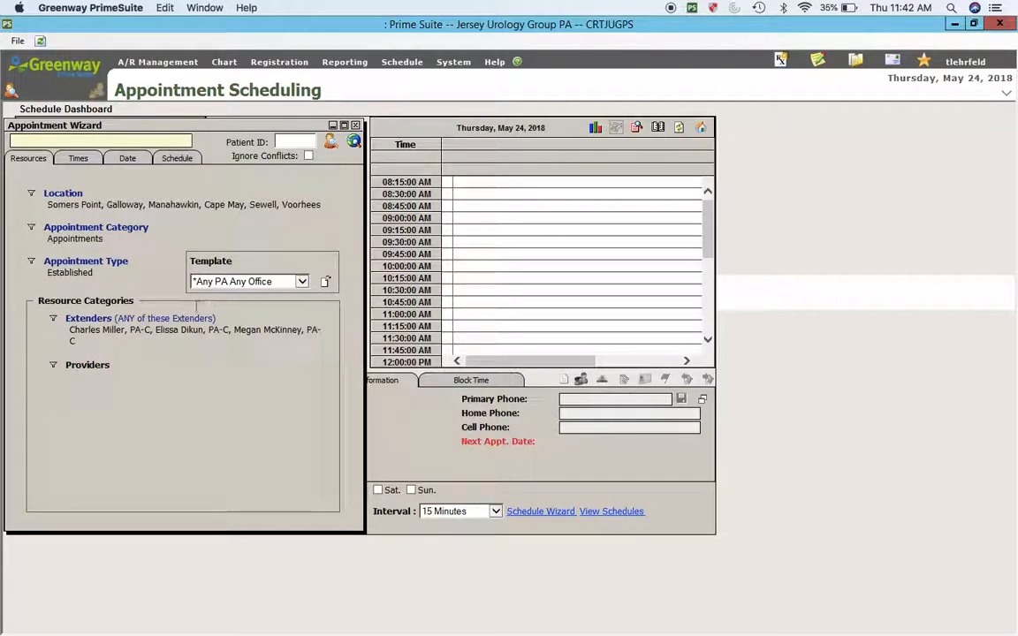
pyautogui.click(97, 325)
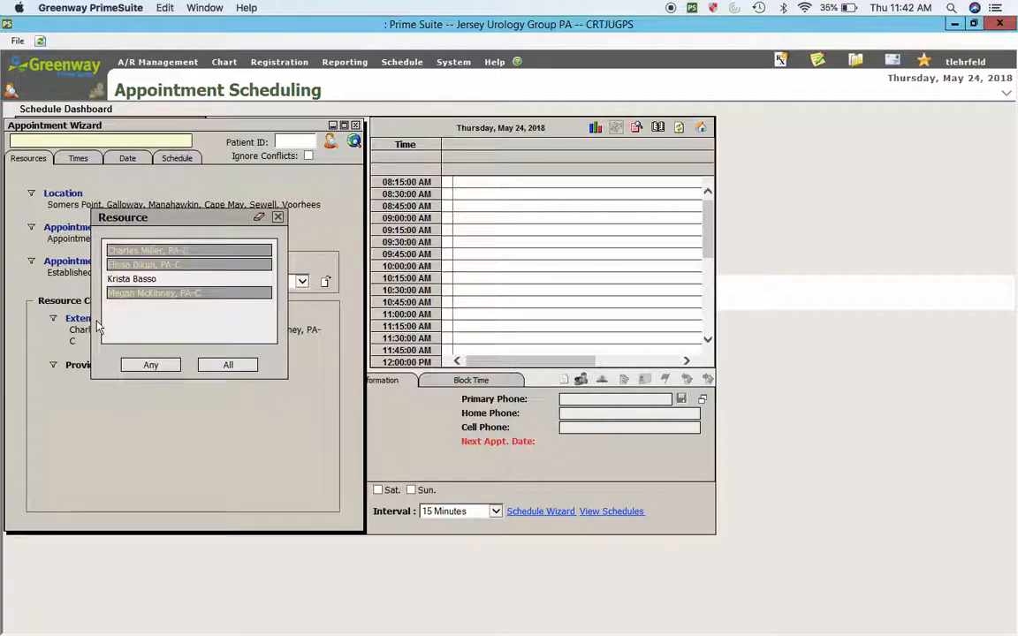
pyautogui.click(146, 280)
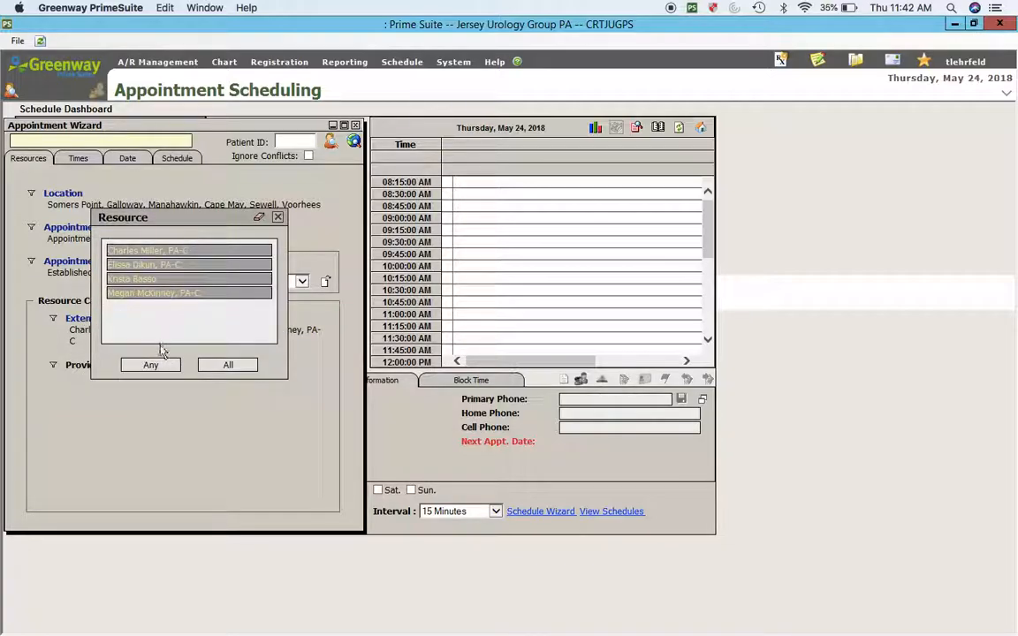
pyautogui.click(145, 365)
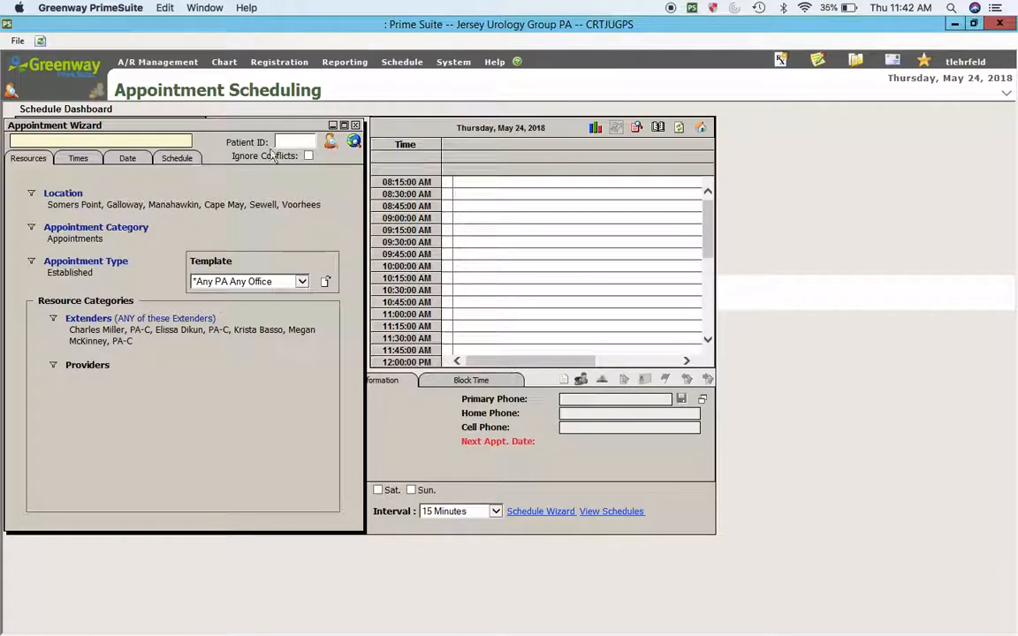
# Step: Save the updated *Any PA Any Office template from the Schedule tab and dismiss the confirmation
pyautogui.click(177, 157)
pyautogui.click(325, 186)
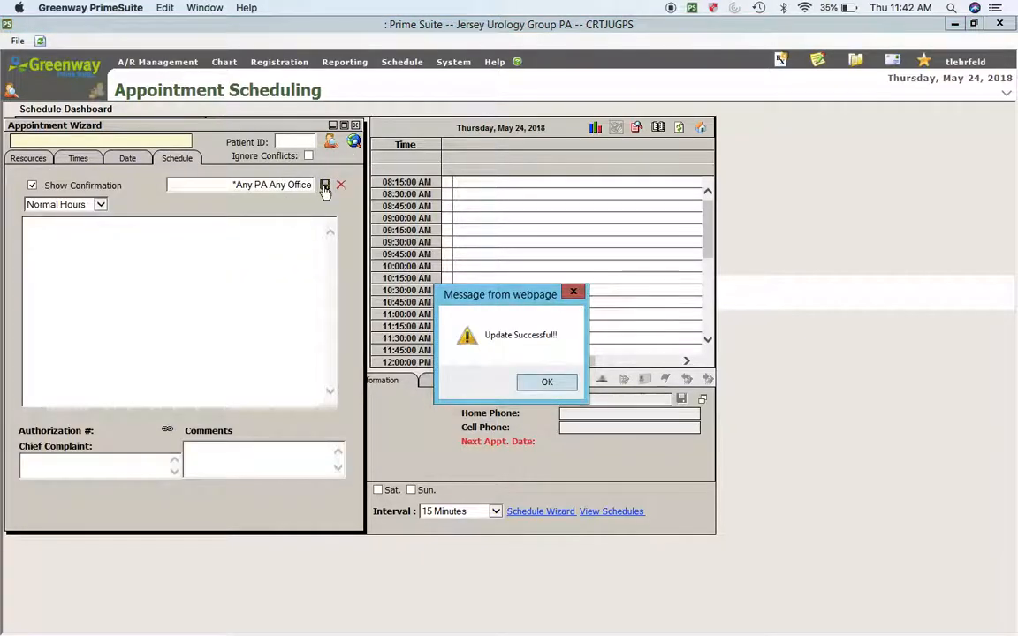
pyautogui.press('Return')
pyautogui.click(36, 162)
pyautogui.click(287, 280)
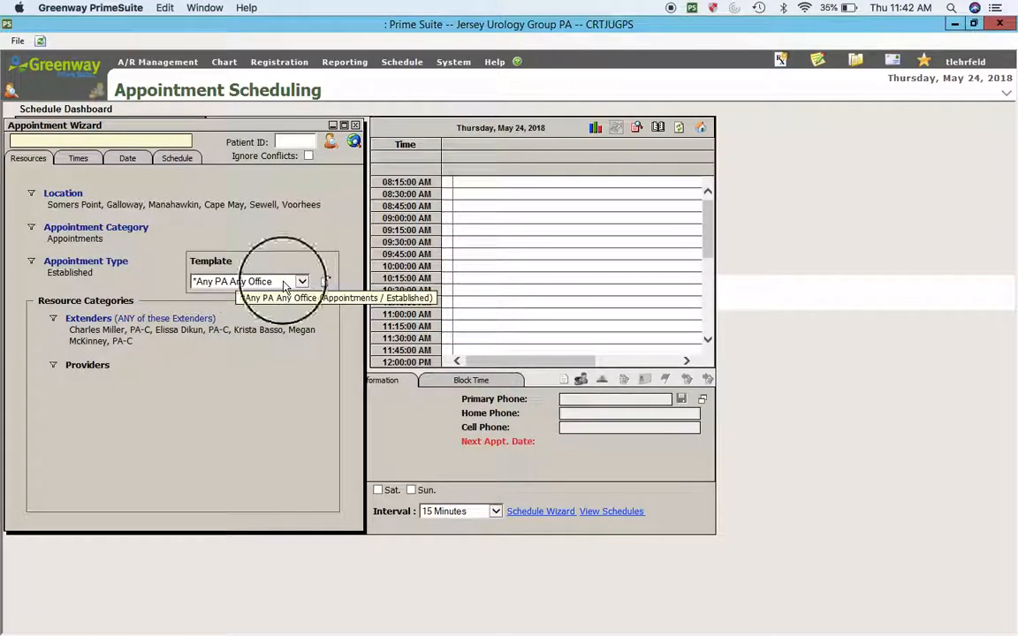
pyautogui.click(433, 168)
pyautogui.moveTo(435, 188); pyautogui.dragTo(401, 86)
# Step: Reopen a blank wizard and select six locations, including Cape May and Voorhees
pyautogui.click(119, 474)
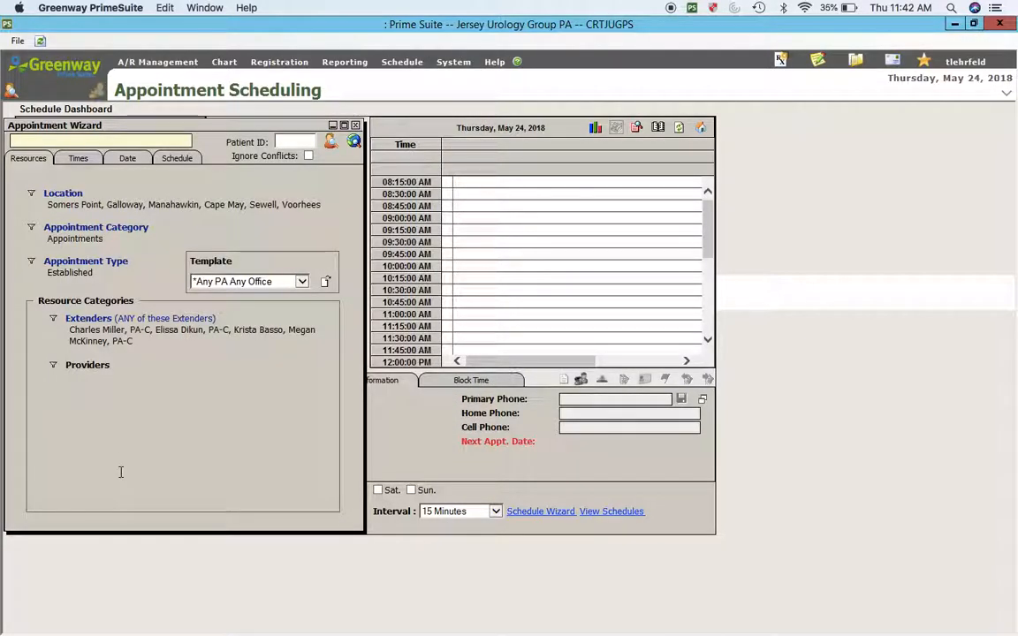
pyautogui.click(354, 124)
pyautogui.click(535, 514)
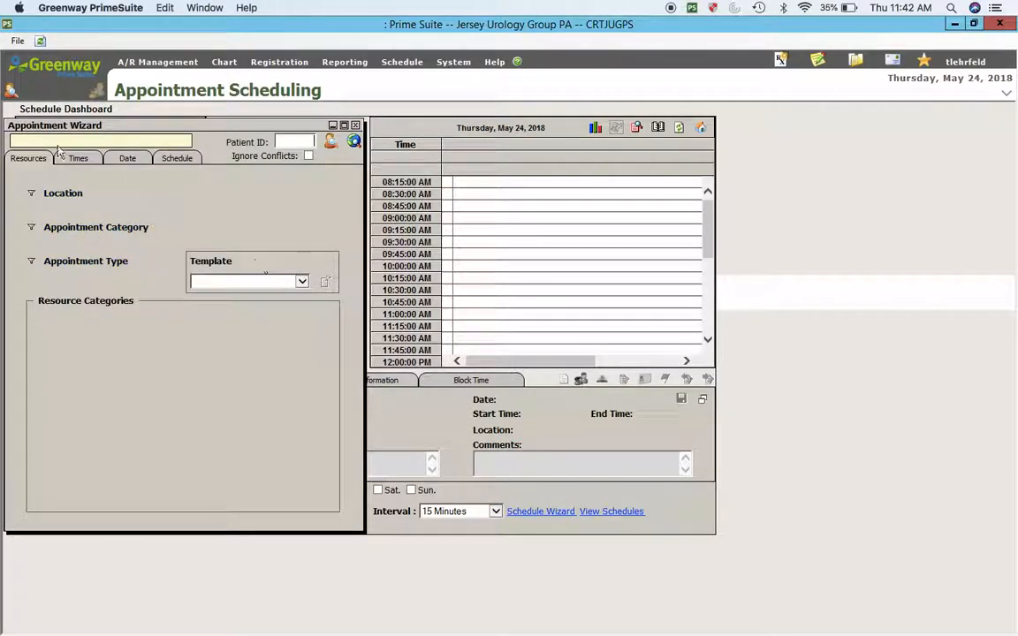
pyautogui.click(68, 198)
pyautogui.moveTo(107, 144); pyautogui.dragTo(95, 215)
pyautogui.click(247, 205)
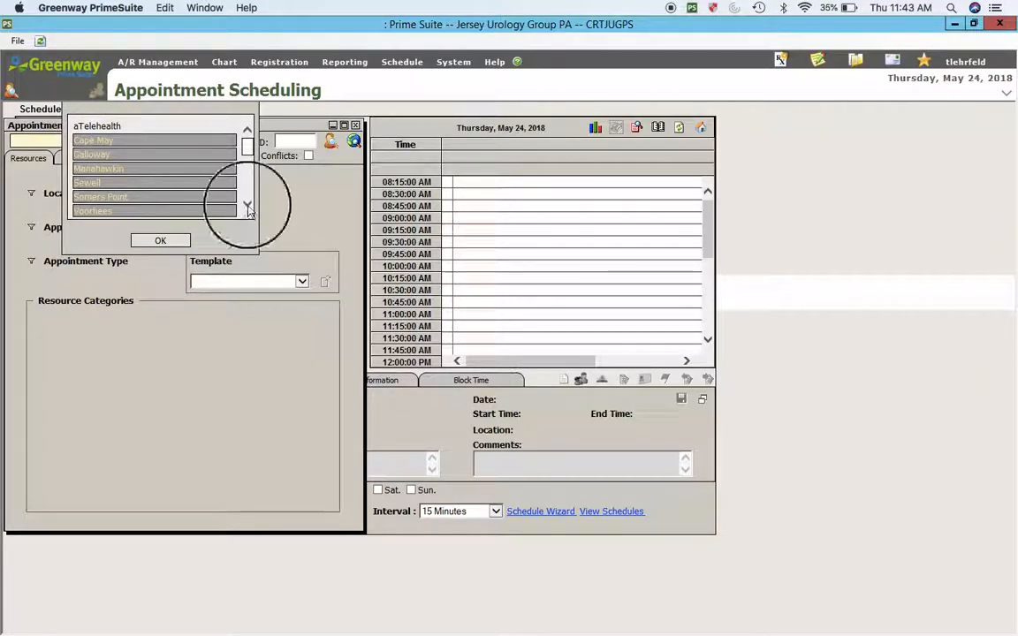
pyautogui.click(148, 241)
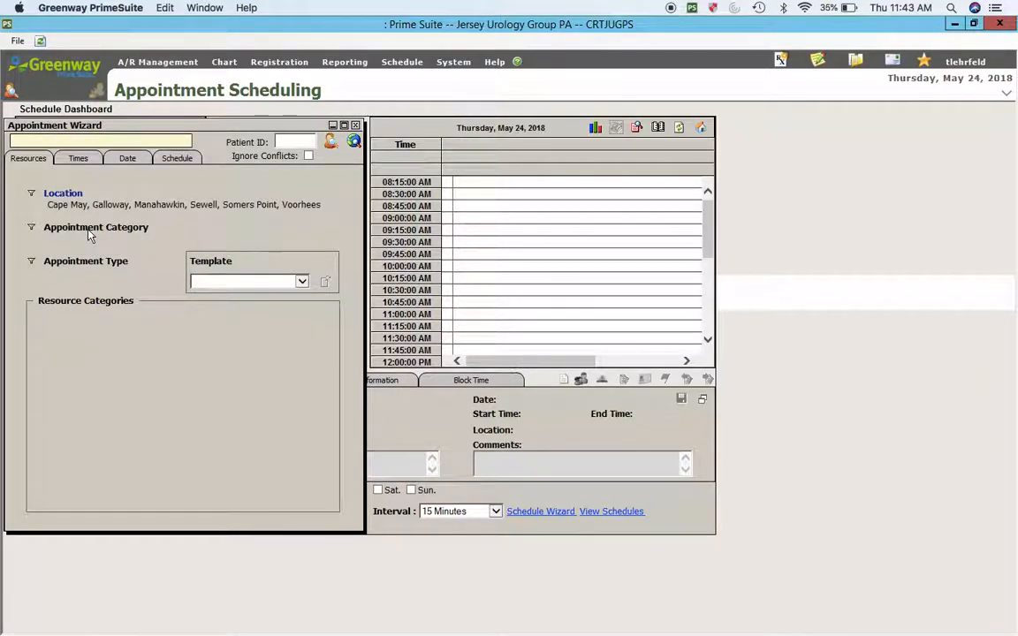
# Step: Set Appointment Category to Appointments and Appointment Type to Established
pyautogui.click(88, 227)
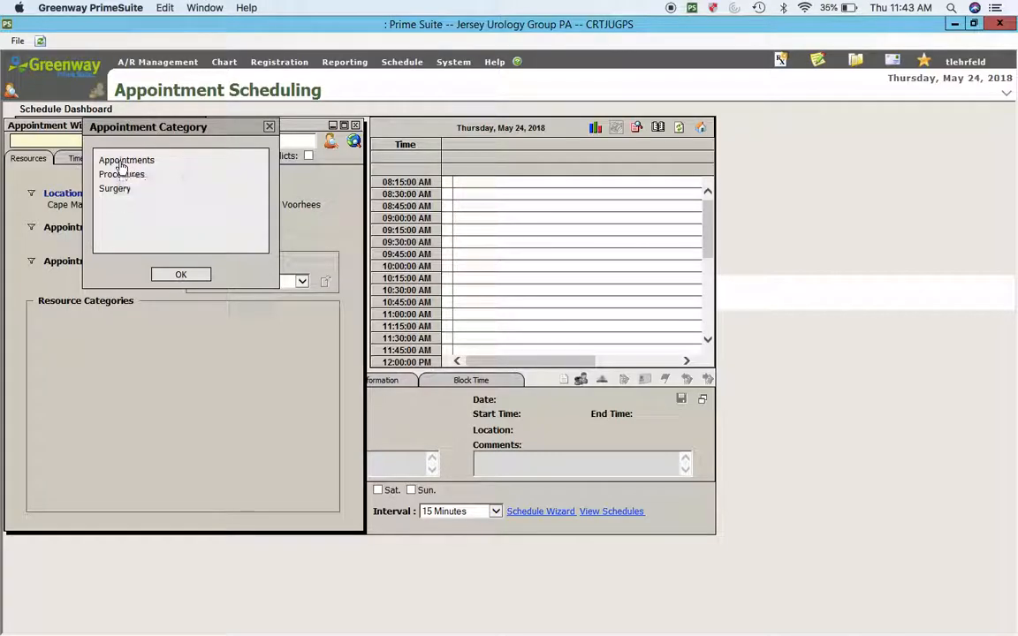
pyautogui.click(122, 161)
pyautogui.click(181, 275)
pyautogui.click(84, 264)
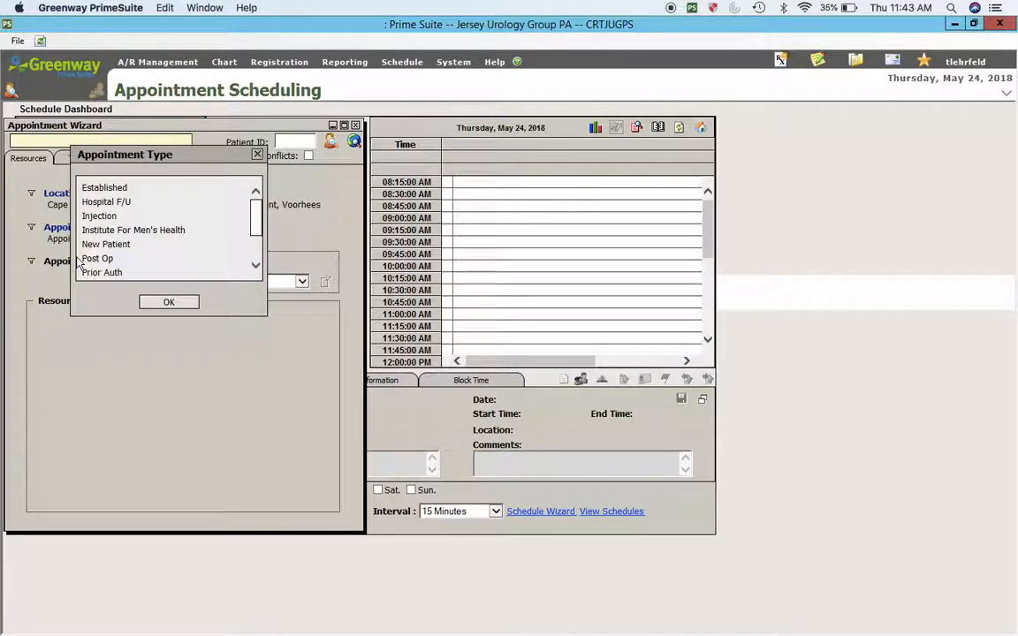
pyautogui.click(106, 186)
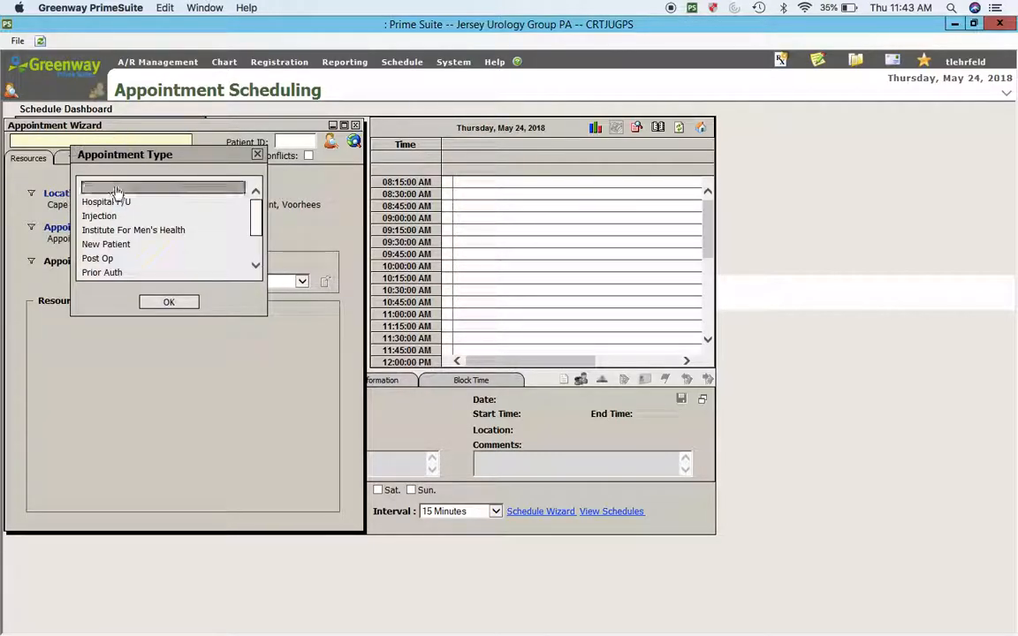
pyautogui.click(164, 302)
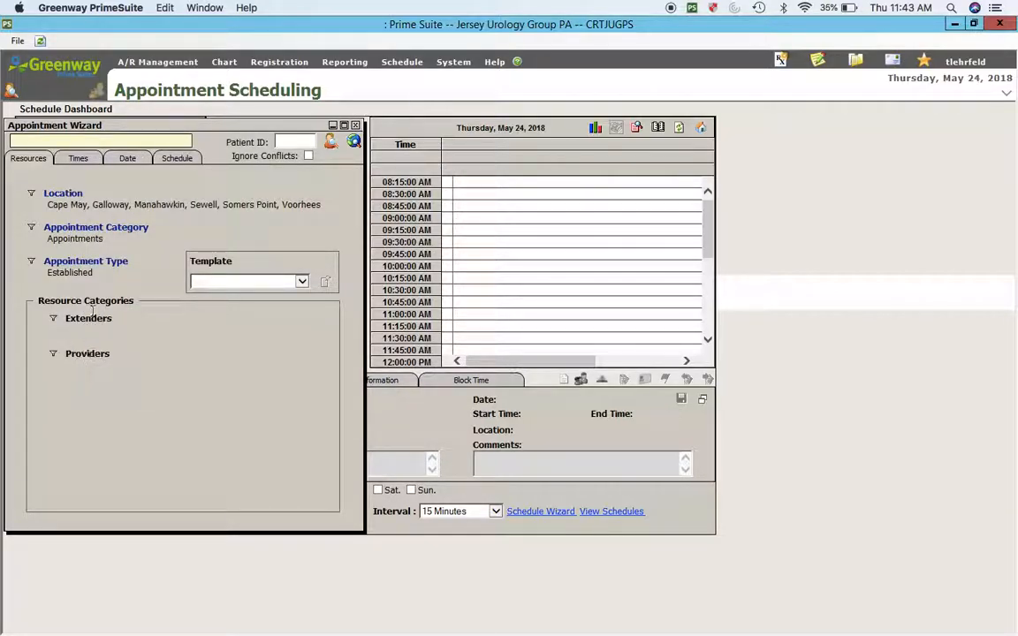
# Step: Choose the new PA-C as the extender with Any and review her 08:15 AM–04:30 PM times
pyautogui.click(86, 320)
pyautogui.click(128, 278)
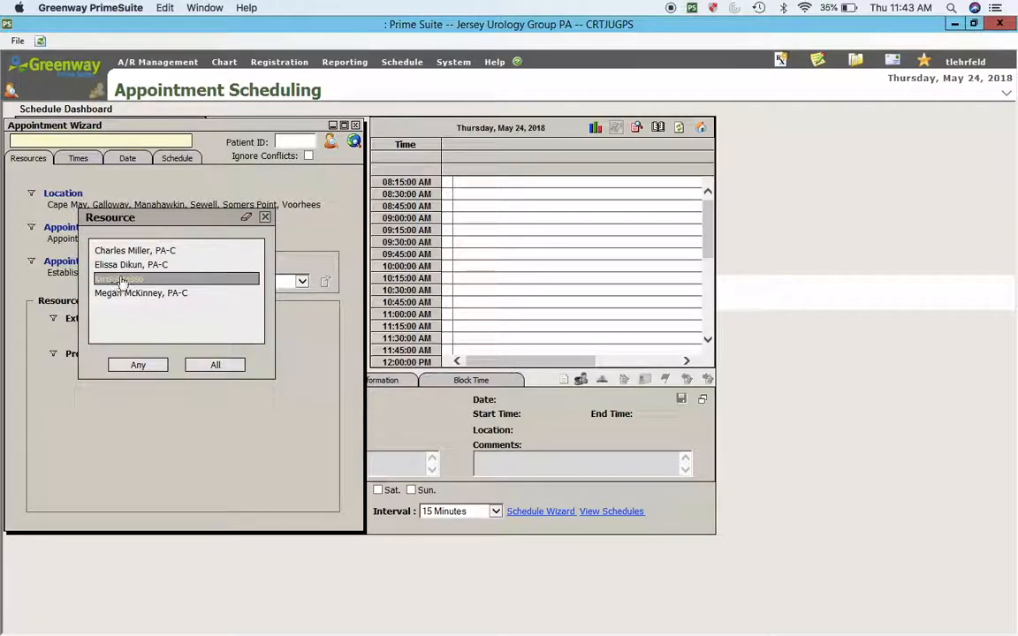
pyautogui.click(137, 365)
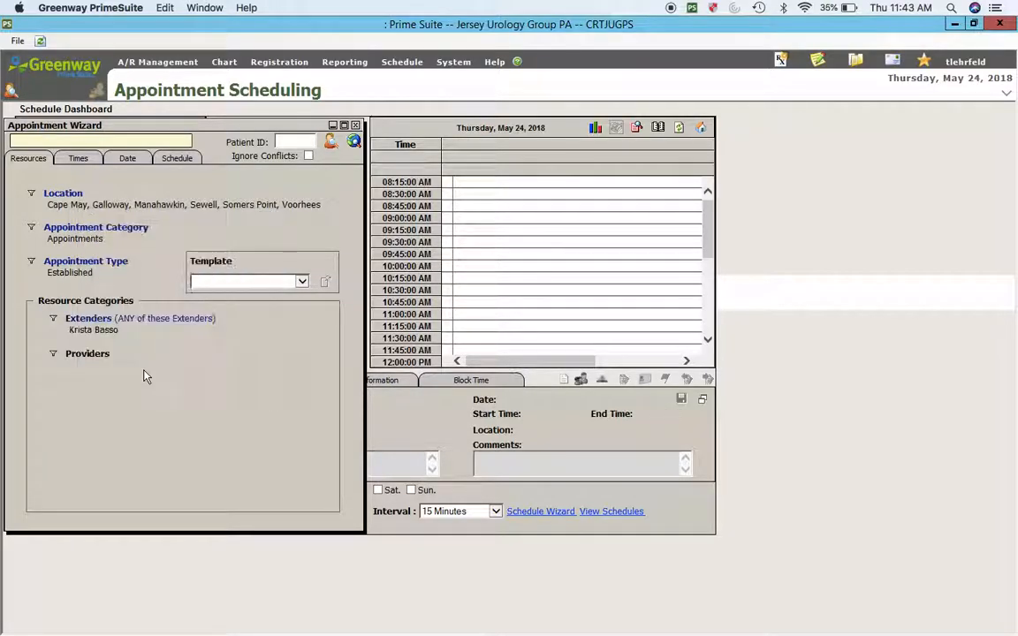
pyautogui.click(78, 159)
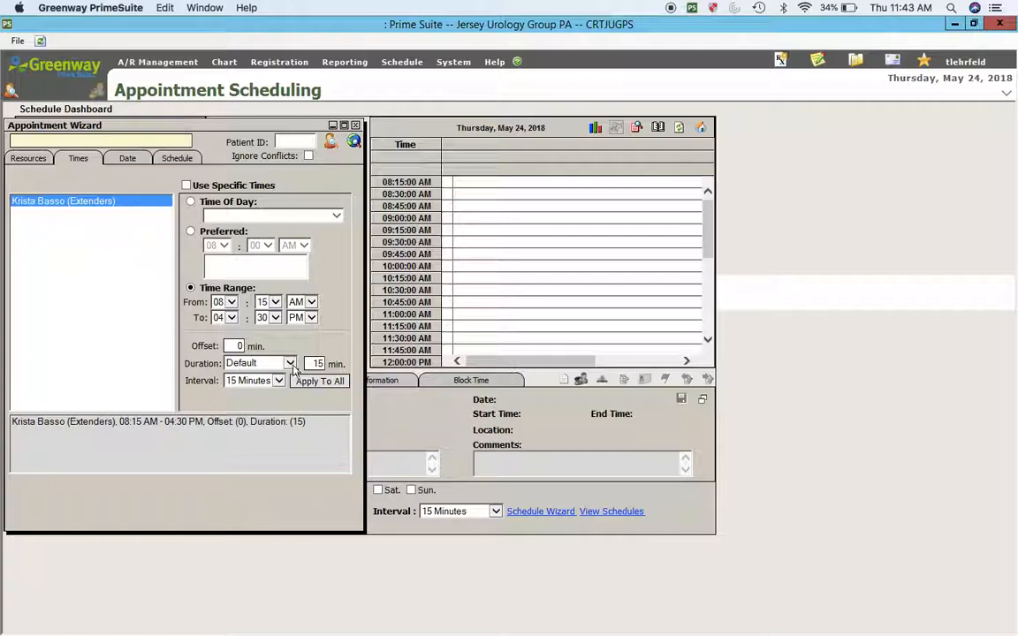
# Step: Save a new template named with the PA-C's initials plus '-F/U Anywhere' and dismiss the confirmation
pyautogui.click(137, 160)
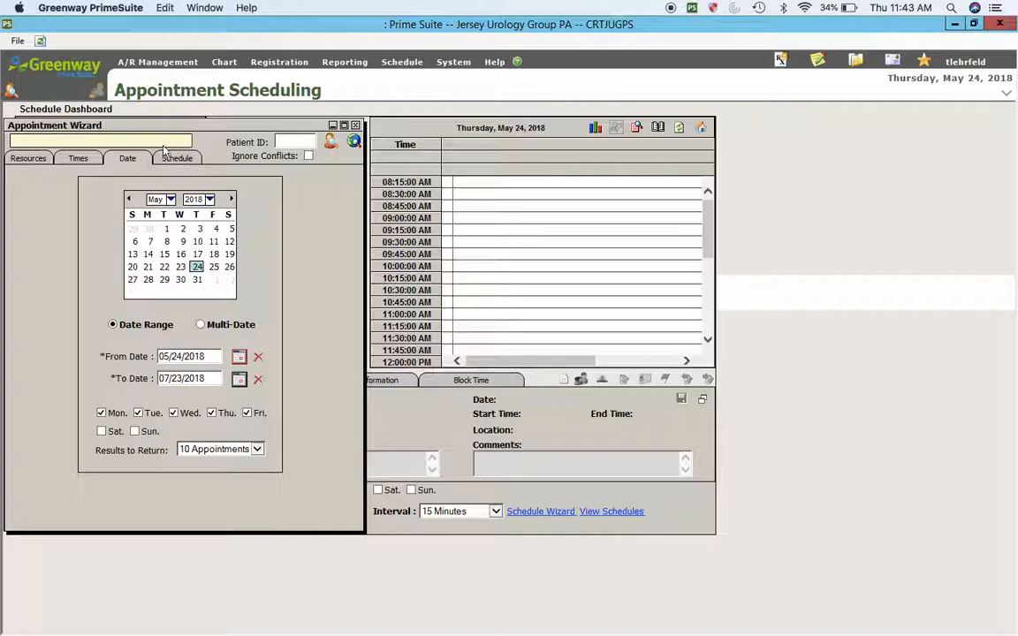
pyautogui.click(178, 159)
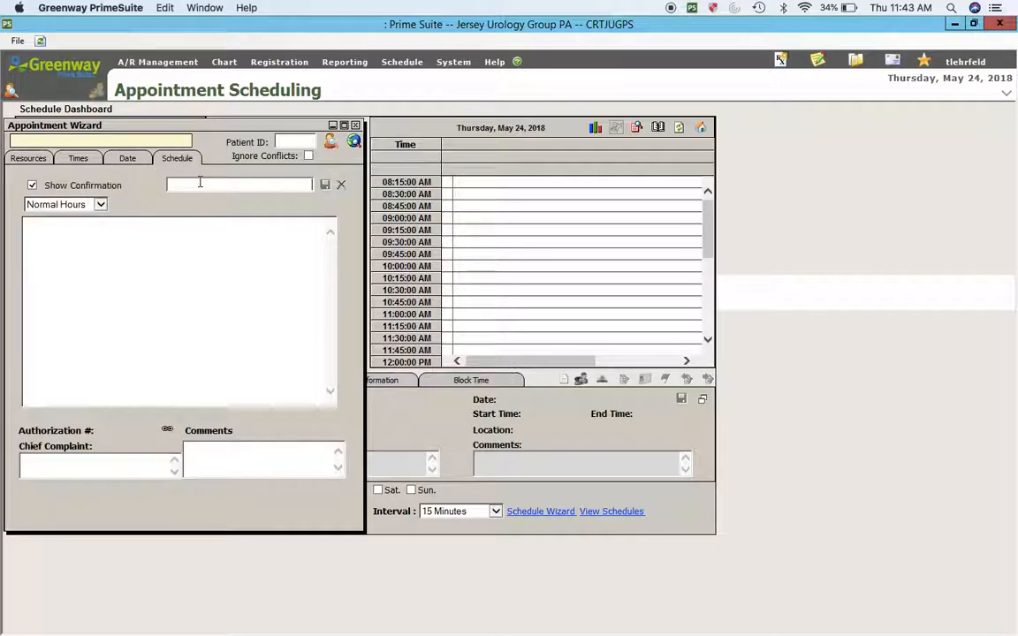
pyautogui.write('KB ')
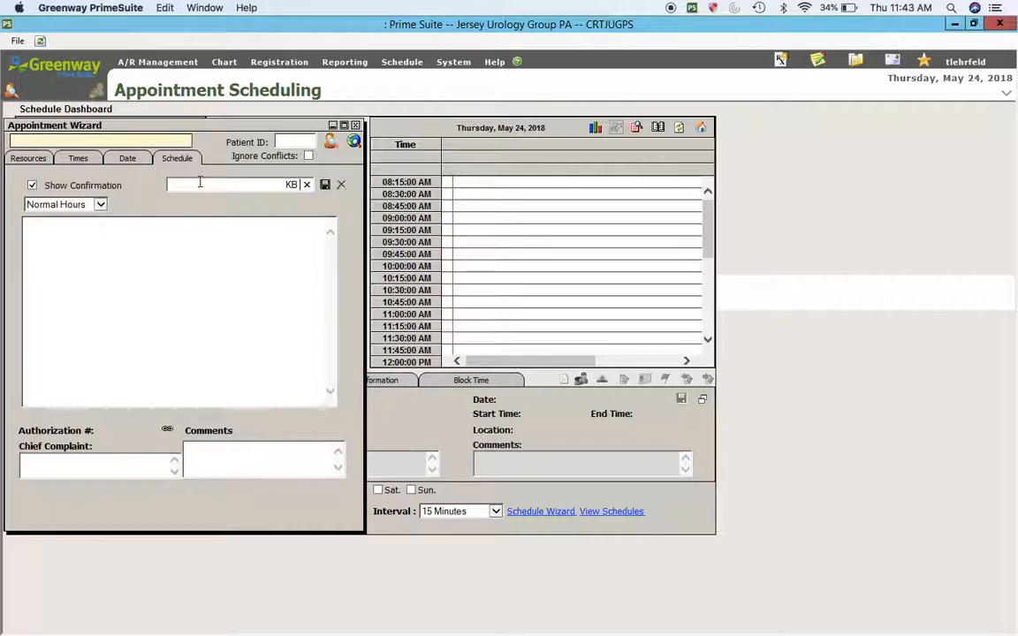
pyautogui.write('-')
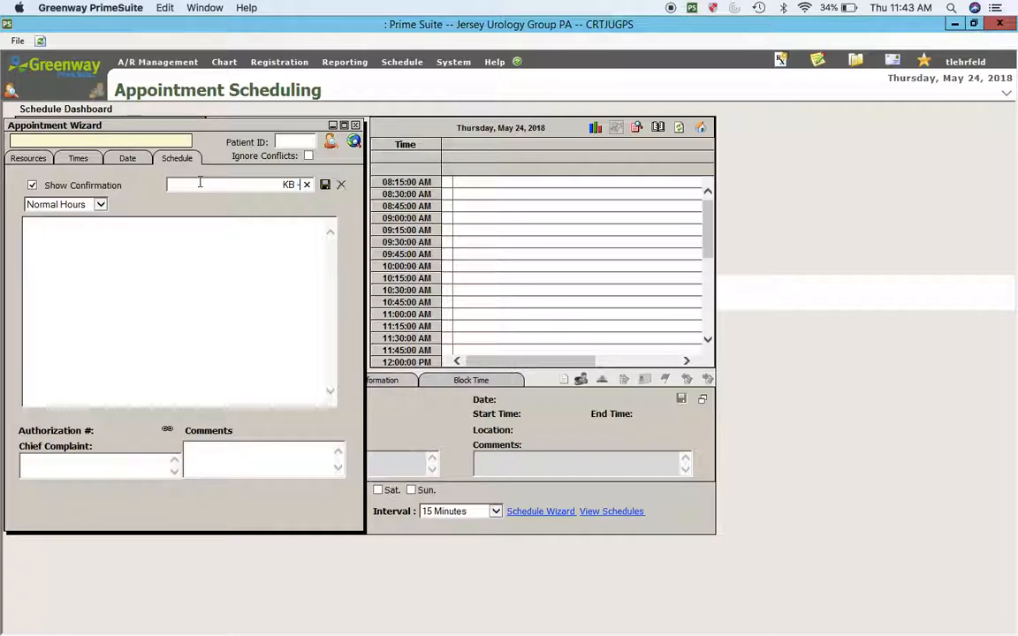
pyautogui.write('F/')
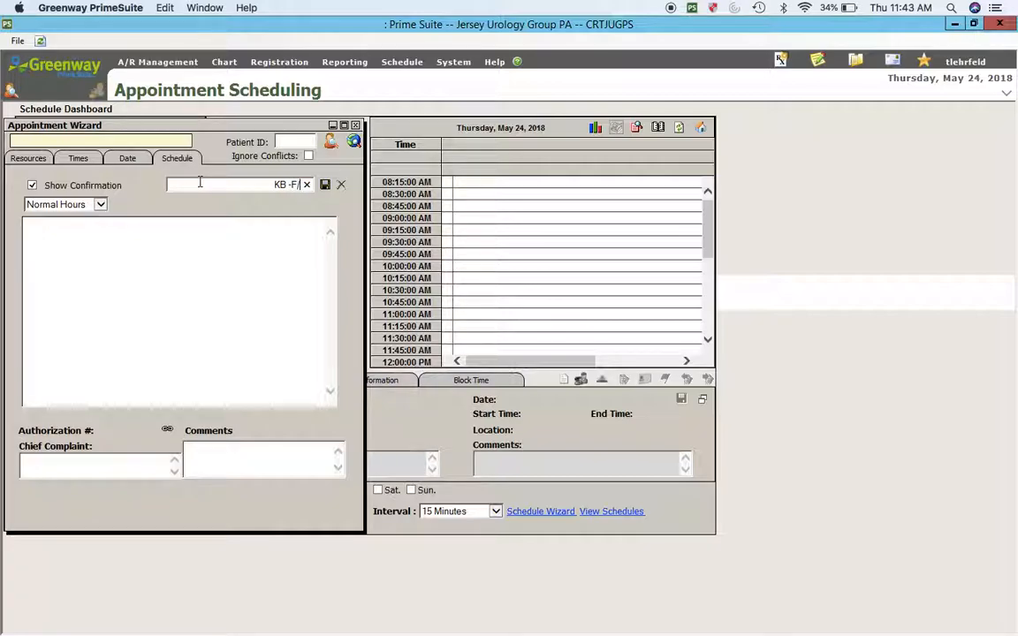
pyautogui.press('BackSpace')
pyautogui.write('U')
pyautogui.press('BackSpace')
pyautogui.write('/U Anywhere')
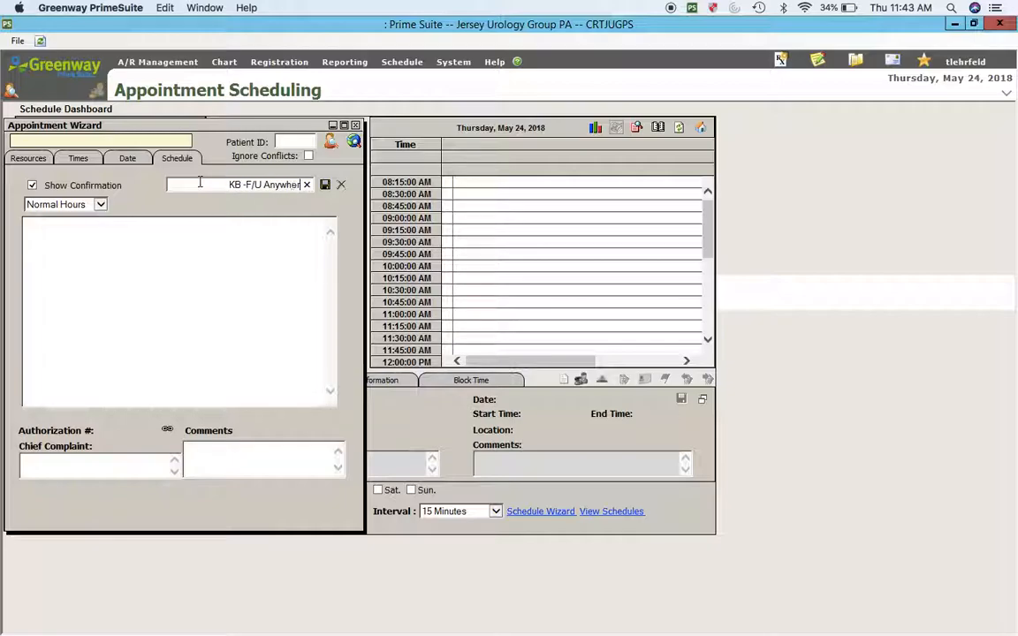
pyautogui.click(324, 186)
pyautogui.press('Return')
# Step: Reopen the Appointment Wizard and set the location to Somers Point only
pyautogui.click(355, 126)
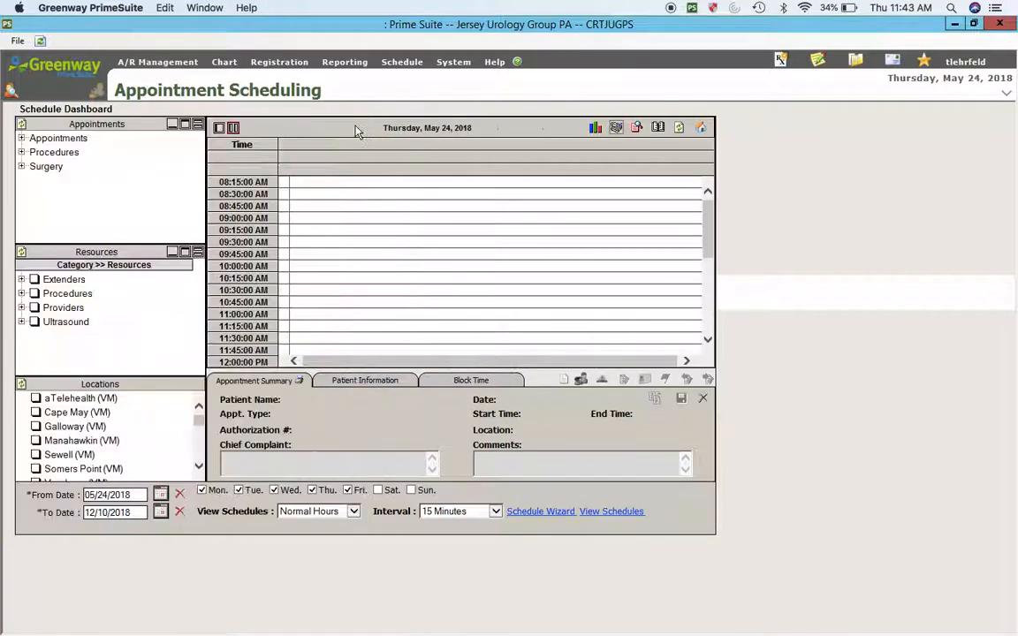
pyautogui.click(535, 511)
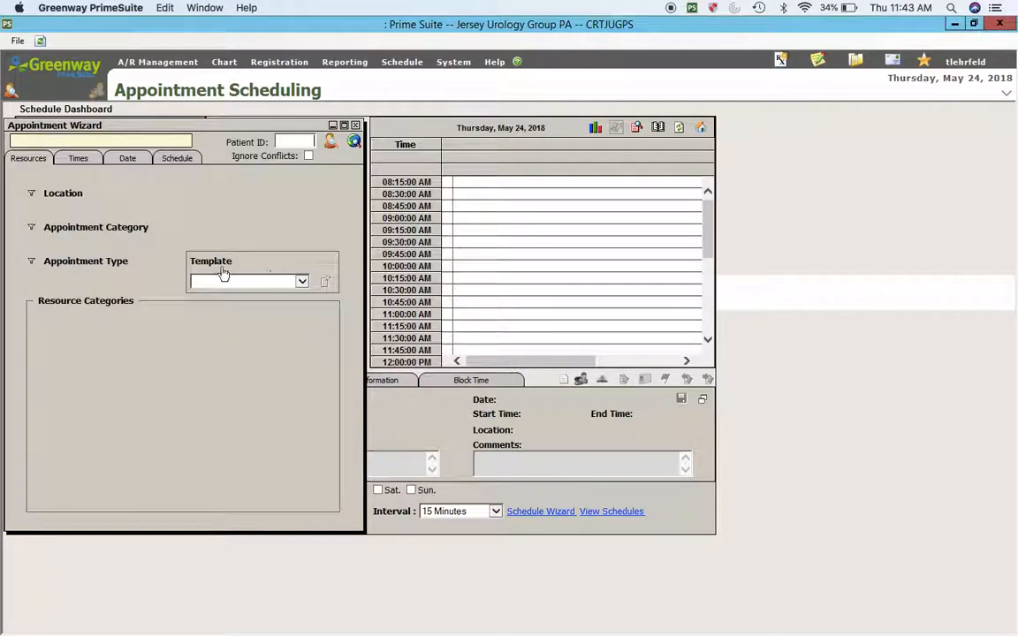
pyautogui.click(206, 282)
pyautogui.click(50, 195)
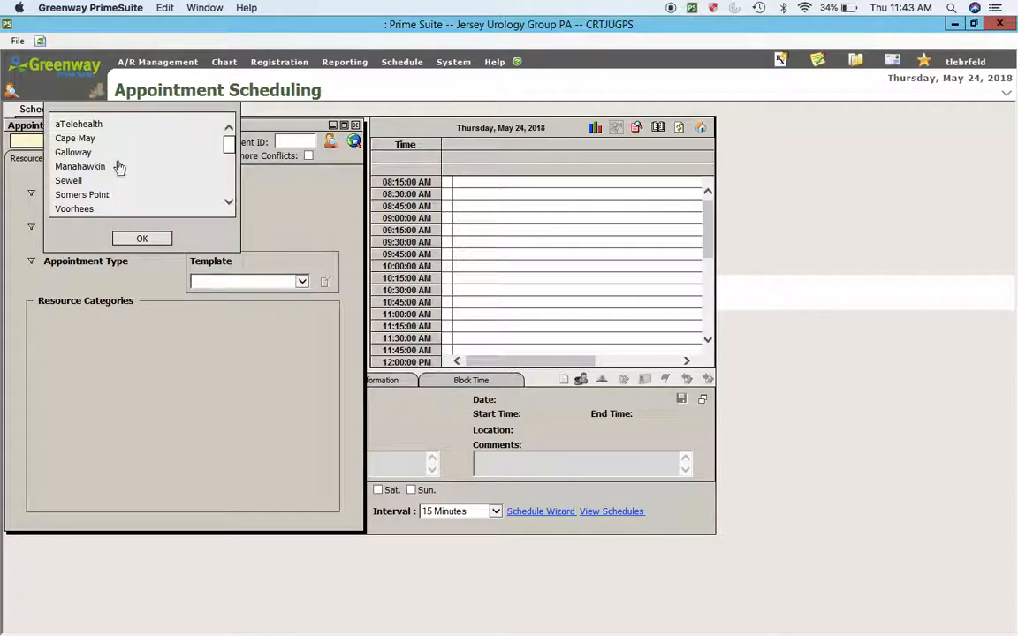
pyautogui.click(82, 194)
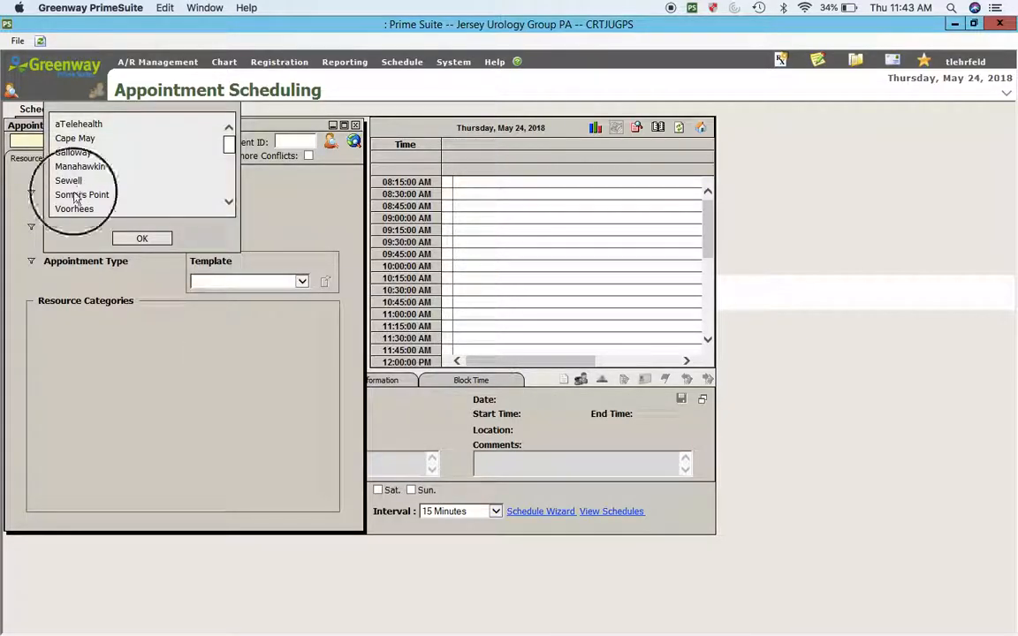
pyautogui.click(132, 238)
# Step: Set Appointment Category to Appointments and Appointment Type to Established
pyautogui.click(71, 227)
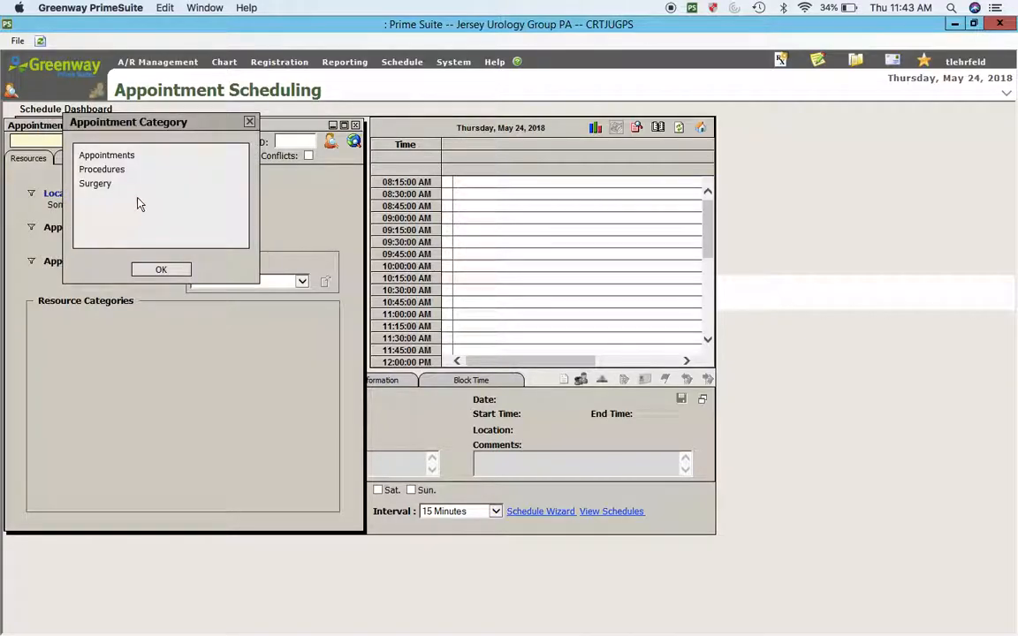
pyautogui.click(104, 156)
pyautogui.click(161, 268)
pyautogui.click(71, 261)
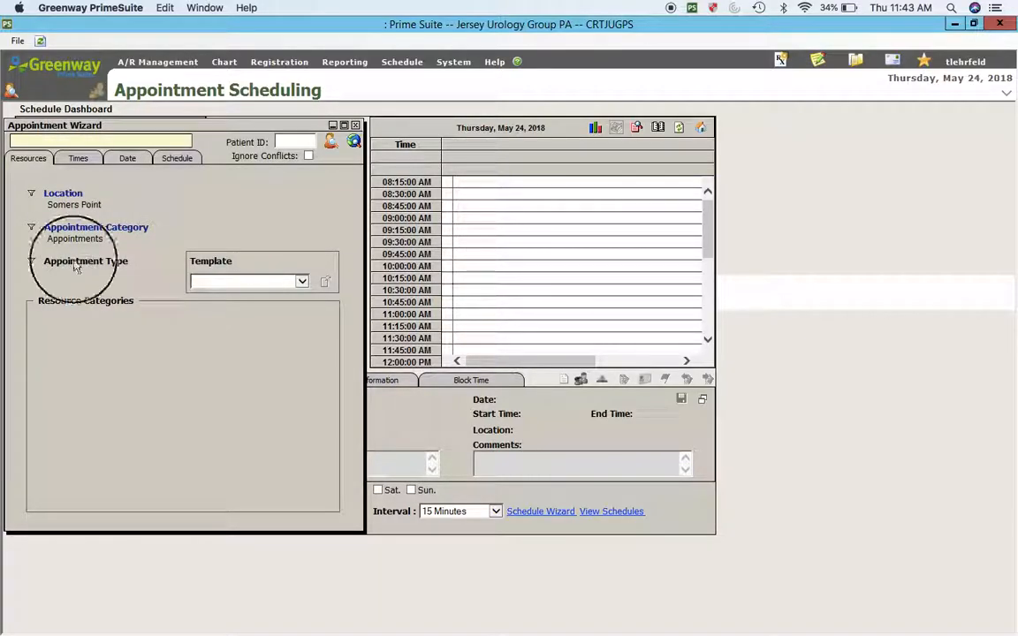
pyautogui.click(101, 191)
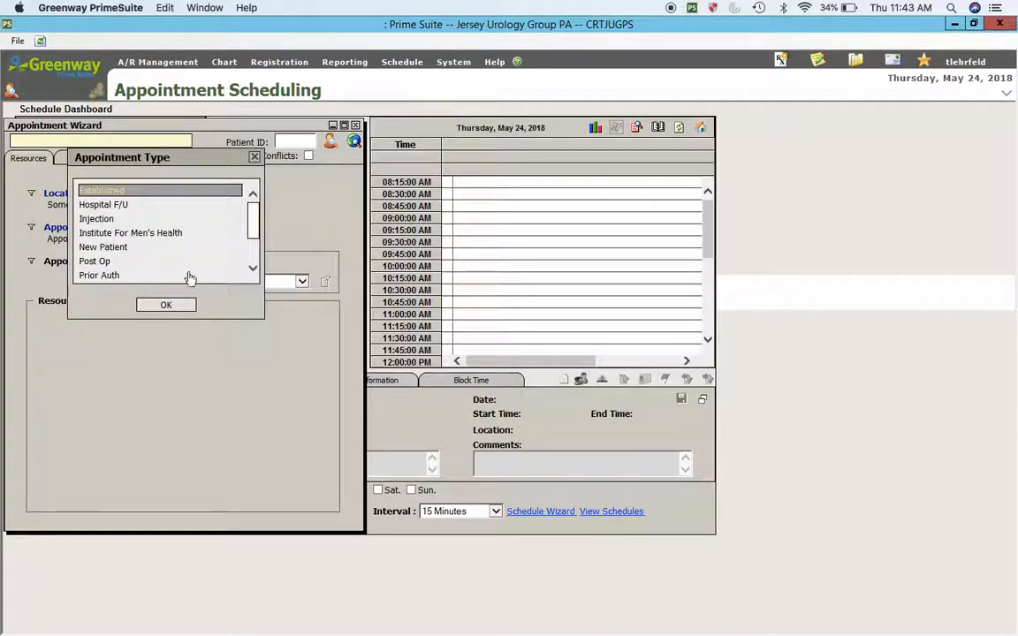
pyautogui.click(154, 305)
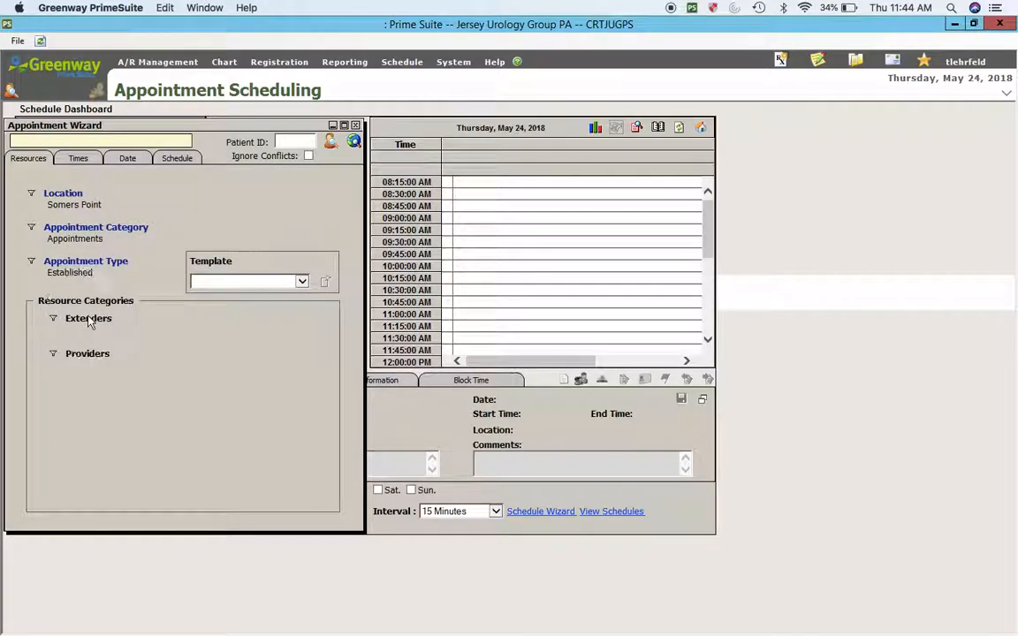
# Step: Choose the new PA-C as the extender with Any, then go to the Schedule tab
pyautogui.click(89, 320)
pyautogui.click(137, 276)
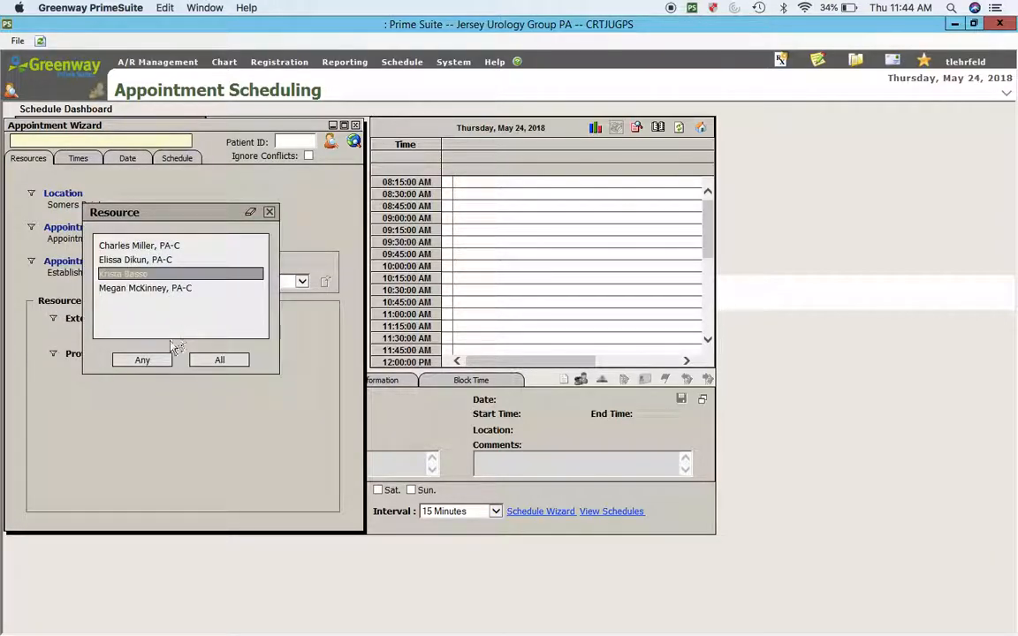
pyautogui.click(142, 361)
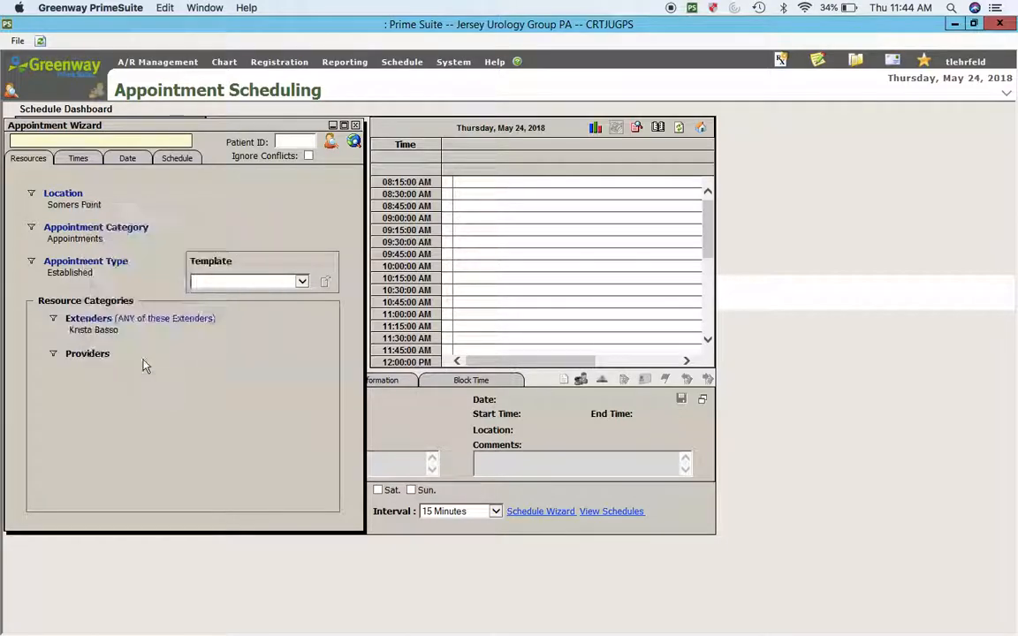
pyautogui.click(176, 159)
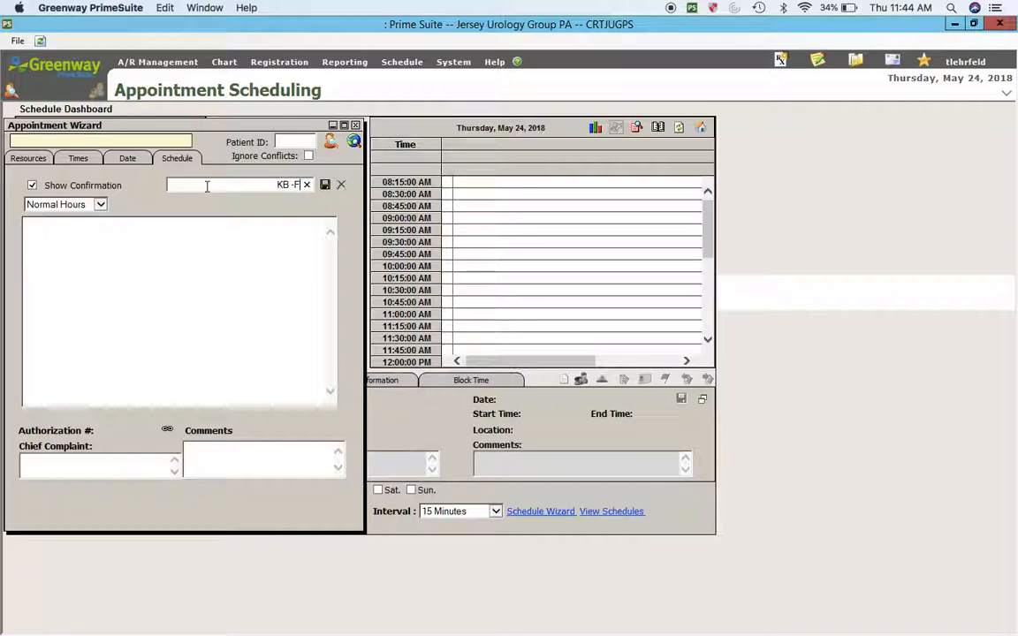
# Step: Finish the name as the PA-C's initials plus '-F/U SP', save, dismiss confirmation, and close the wizard
pyautogui.write('U SP')
pyautogui.click(326, 184)
pyautogui.press('Return')
pyautogui.click(356, 126)
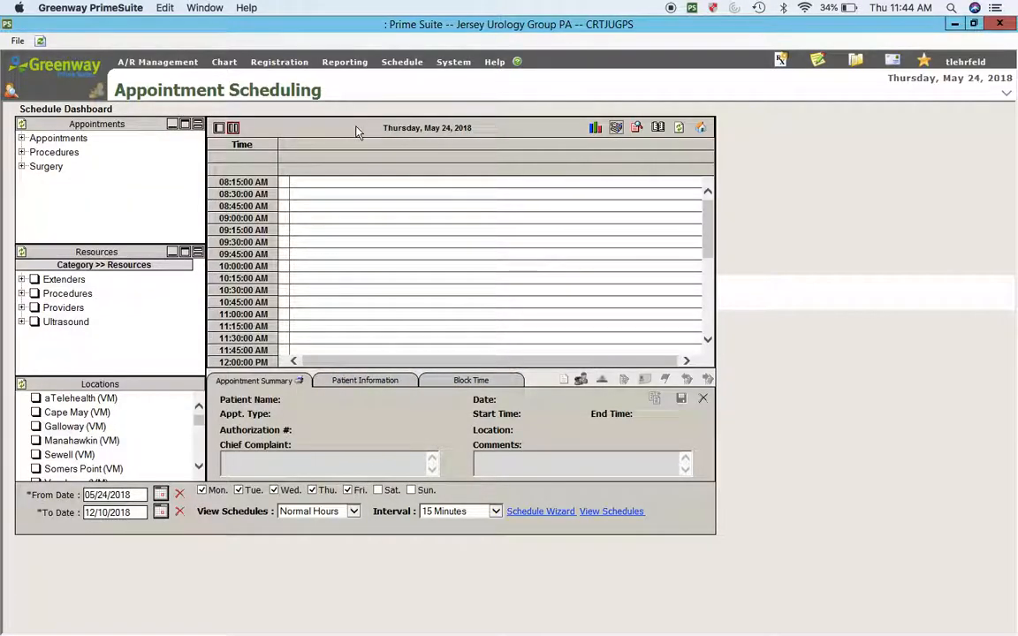